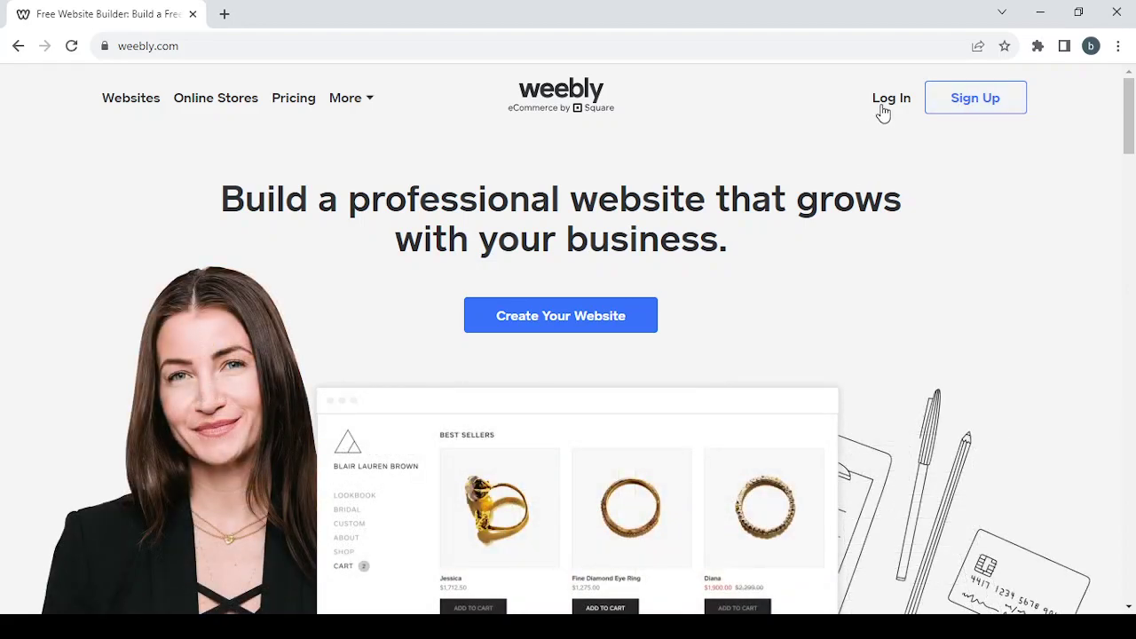
Go to the Weebly login page from the weebly.com homepage
left_click(883, 108)
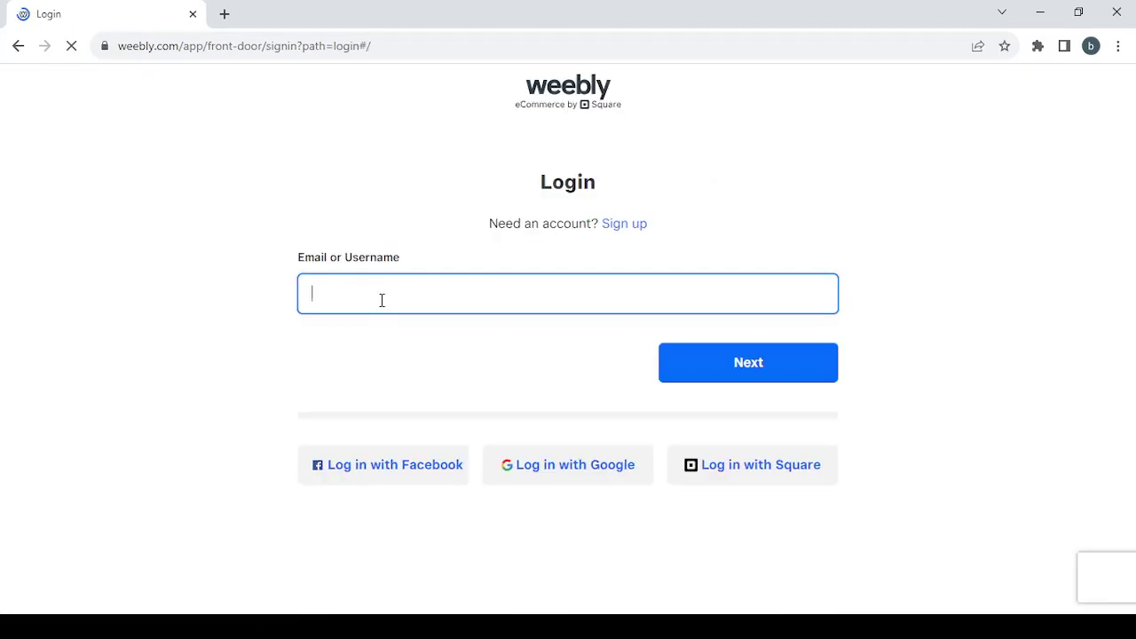
Sign in through Square with the saved account e-mail and the account password
type("b")
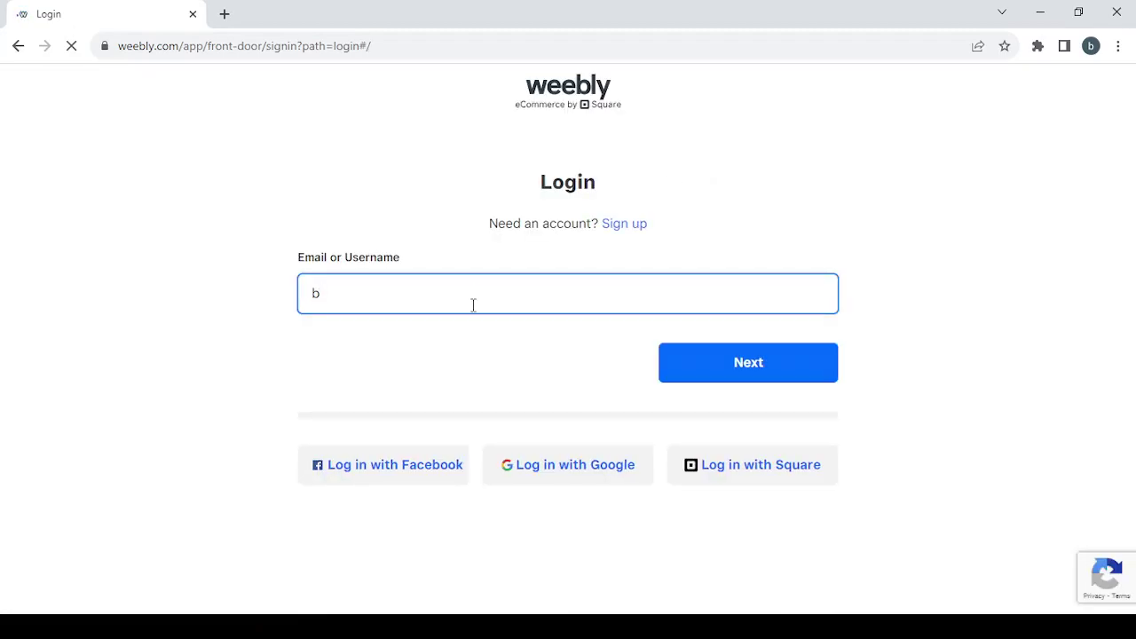
left_click(468, 339)
left_click(809, 359)
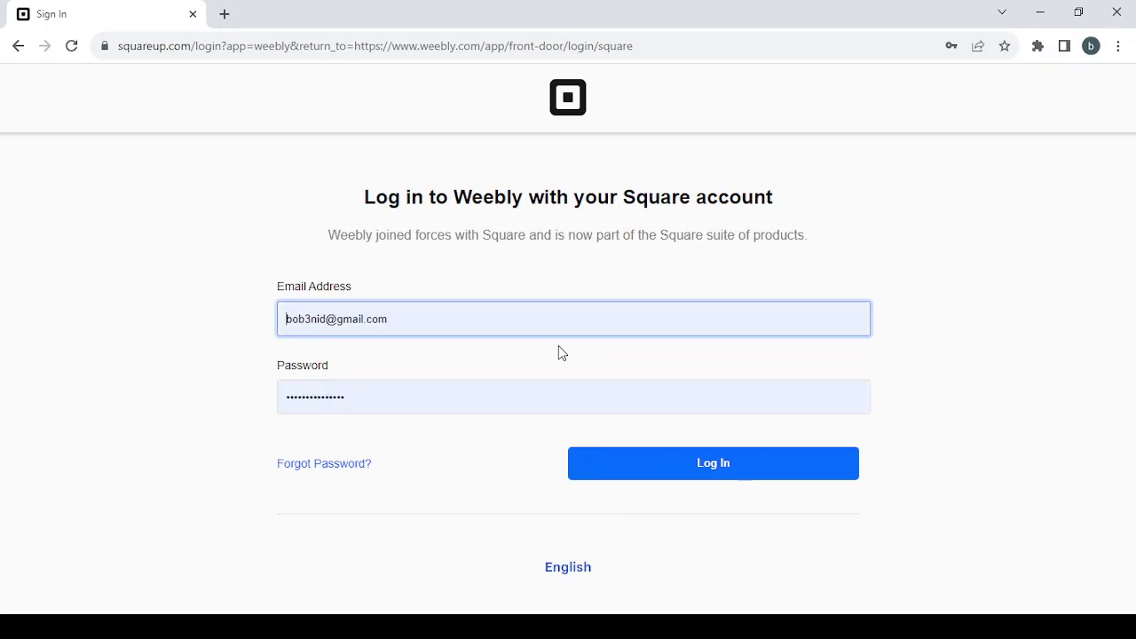
left_click(712, 466)
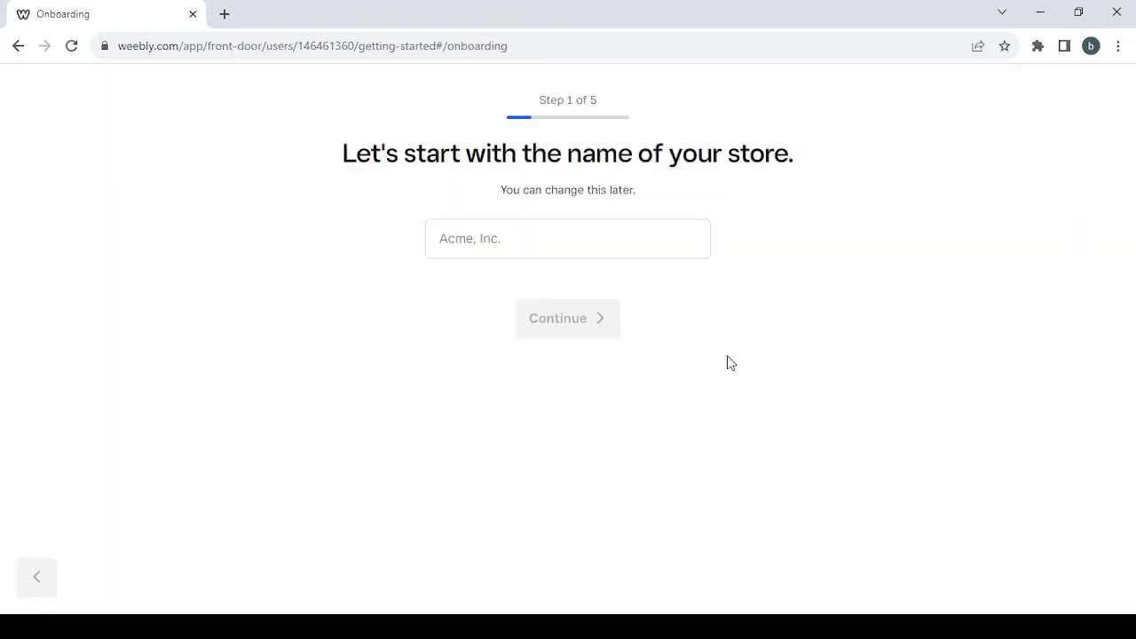
Name the store 'shopping' and continue to the next onboarding question
left_click(688, 254)
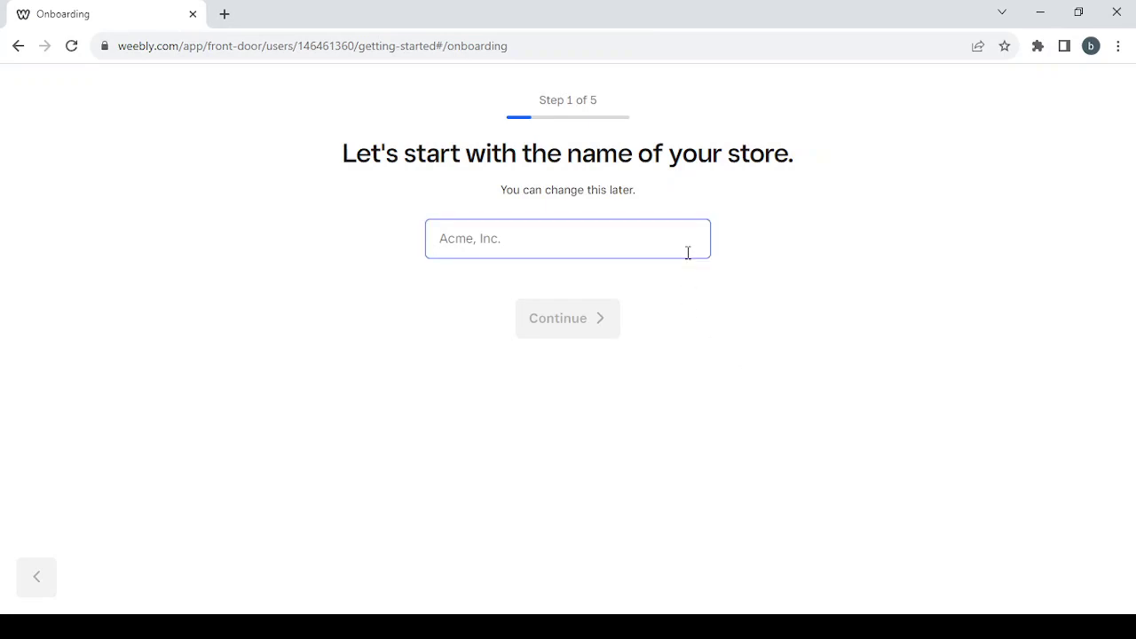
left_click(594, 251)
type("sh")
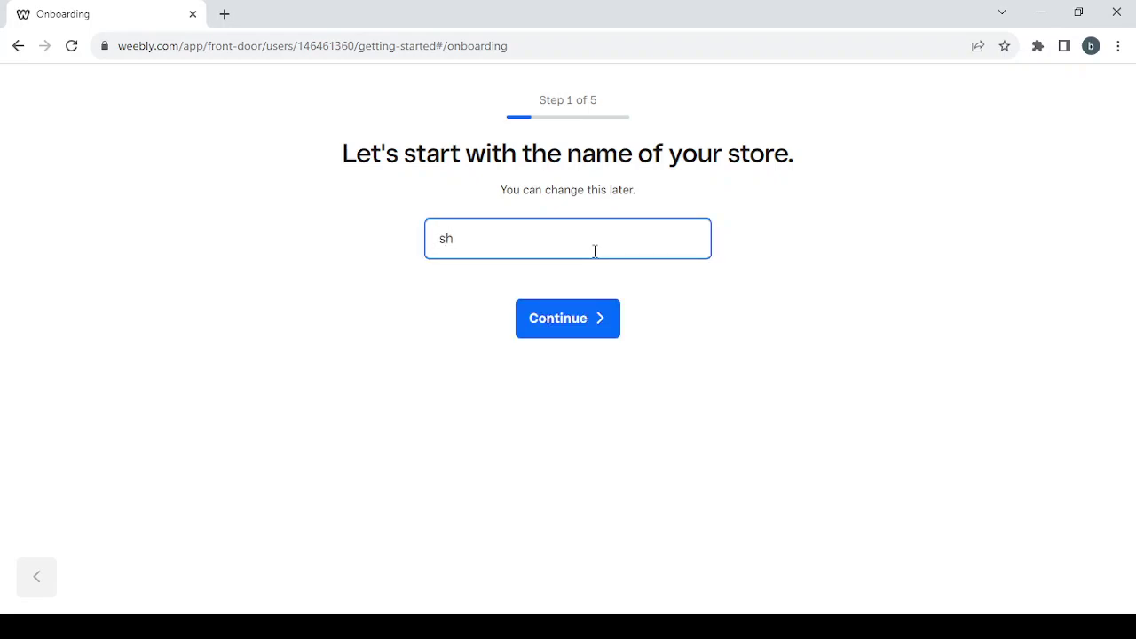
type("opping")
left_click(543, 316)
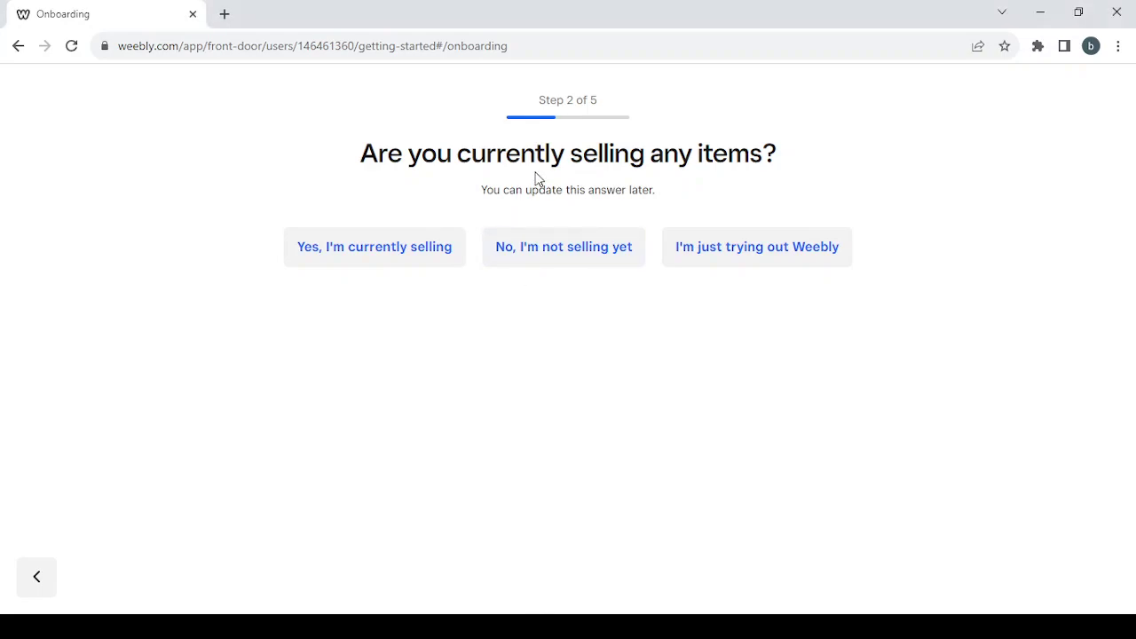
Answer that nothing is being sold yet and choose when selling will start
left_click(607, 251)
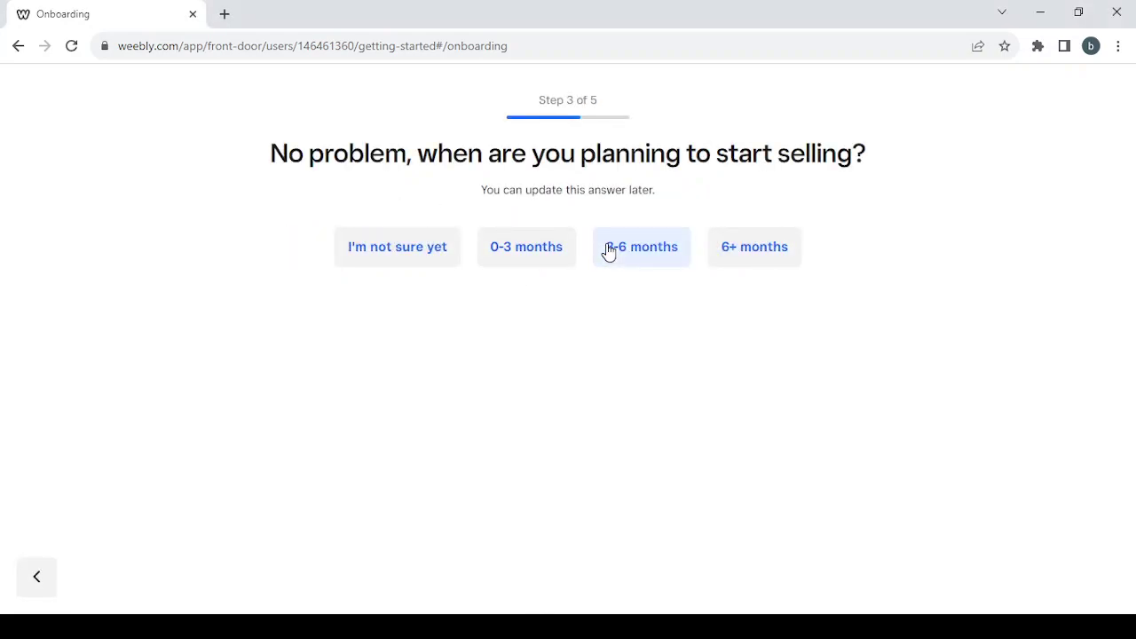
left_click(349, 266)
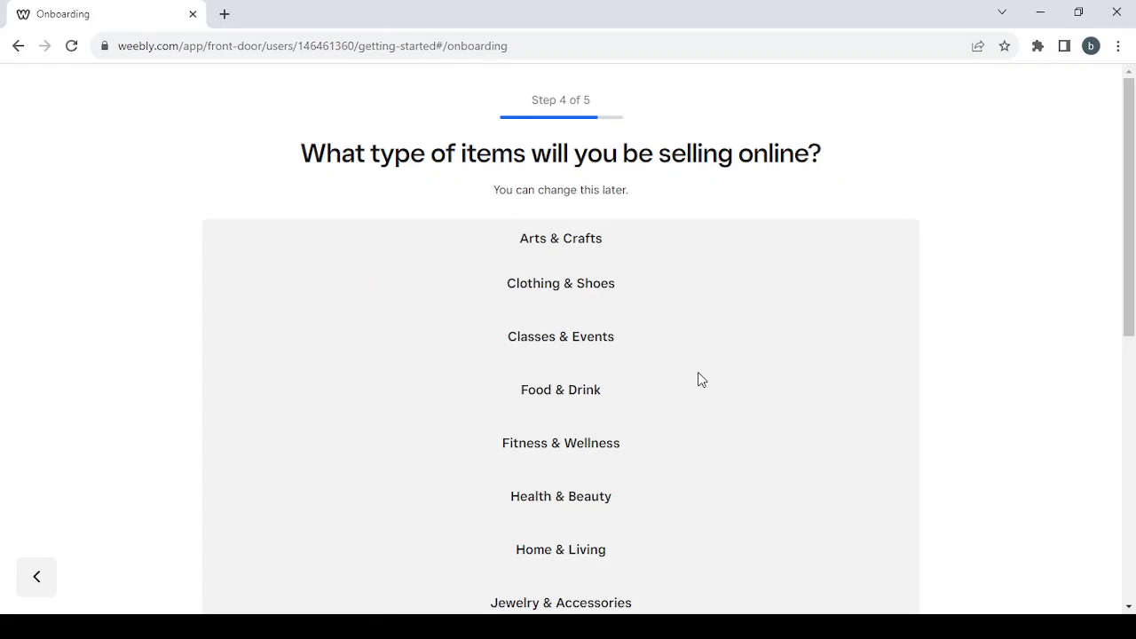
scroll(697, 380, "down", 2)
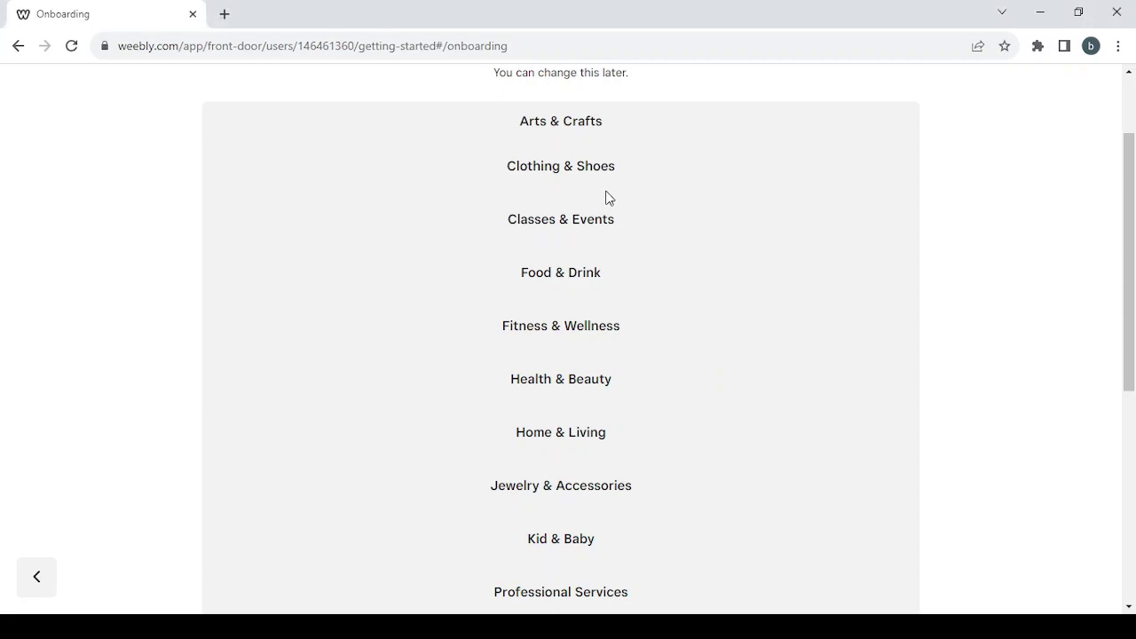
scroll(726, 241, "down", 5)
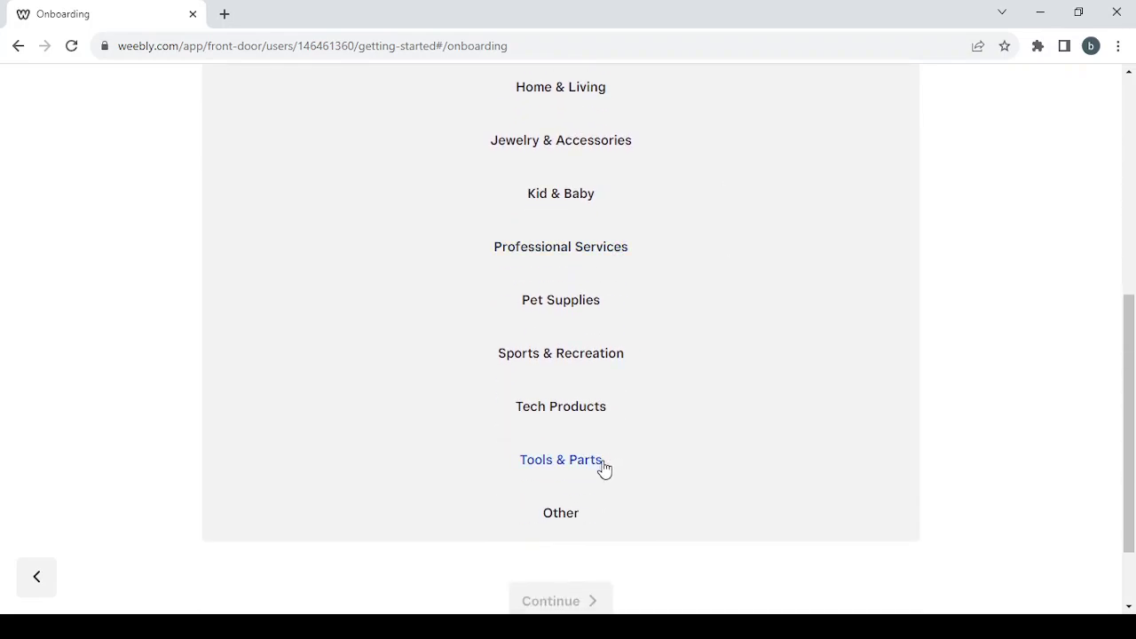
Choose Tools & Parts and Sports & Recreation as store categories and continue
left_click(603, 466)
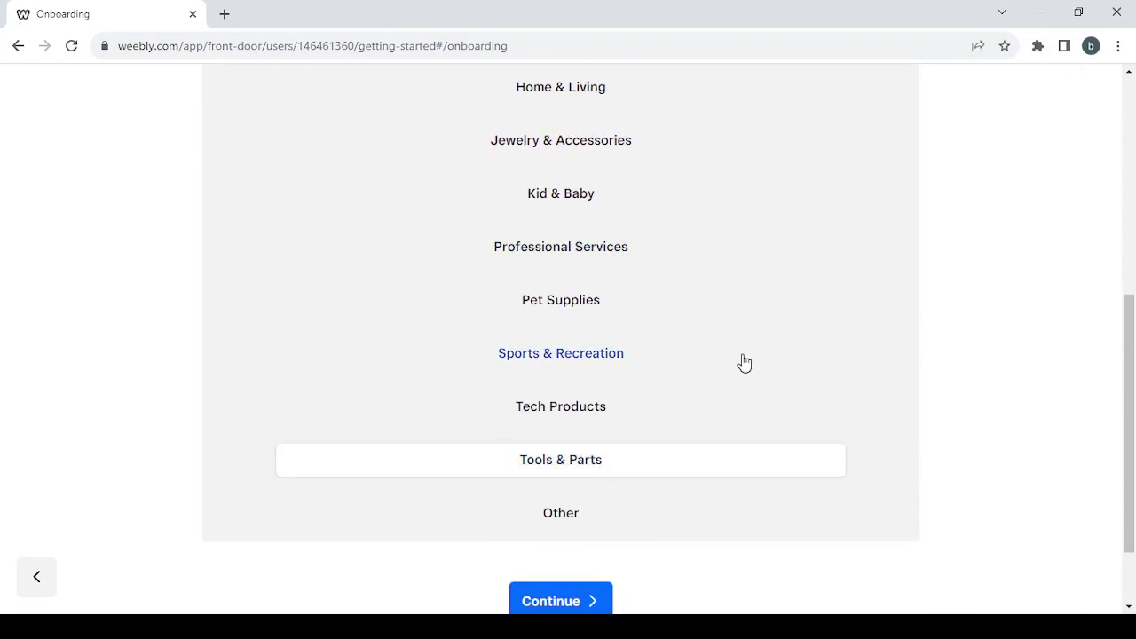
scroll(744, 362, "up", 1)
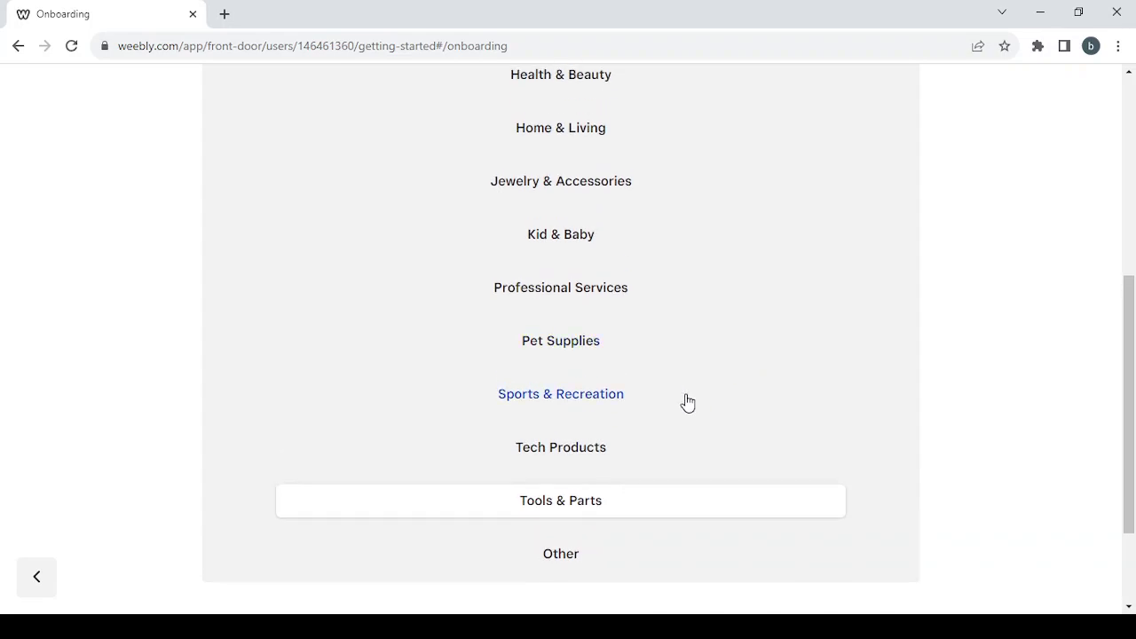
left_click(686, 401)
scroll(740, 270, "up", 2)
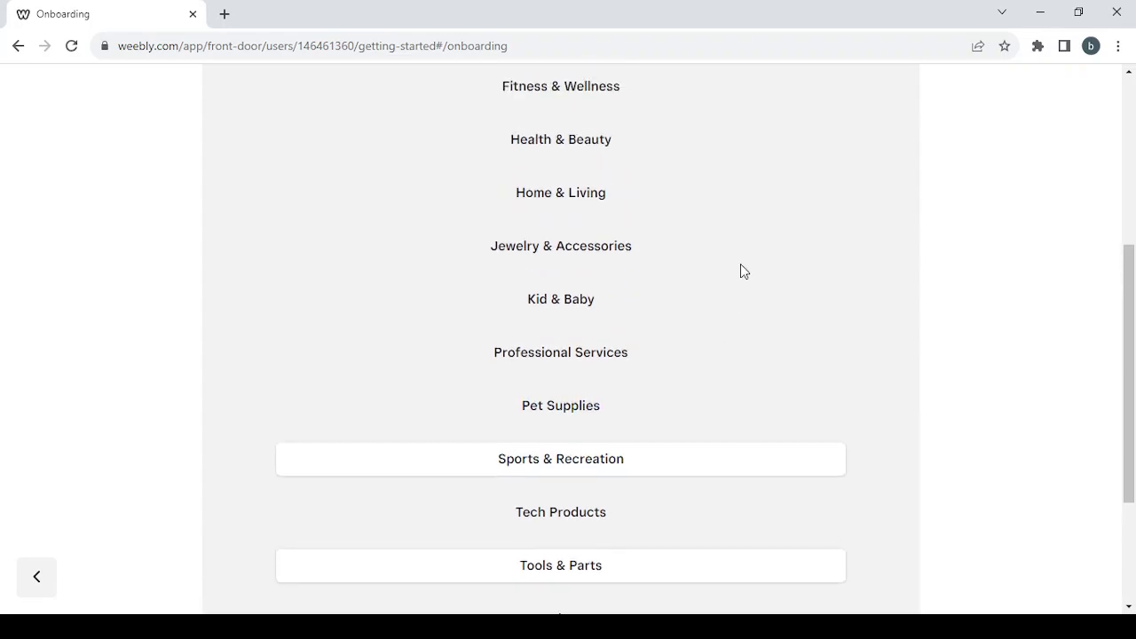
scroll(742, 271, "up", 4)
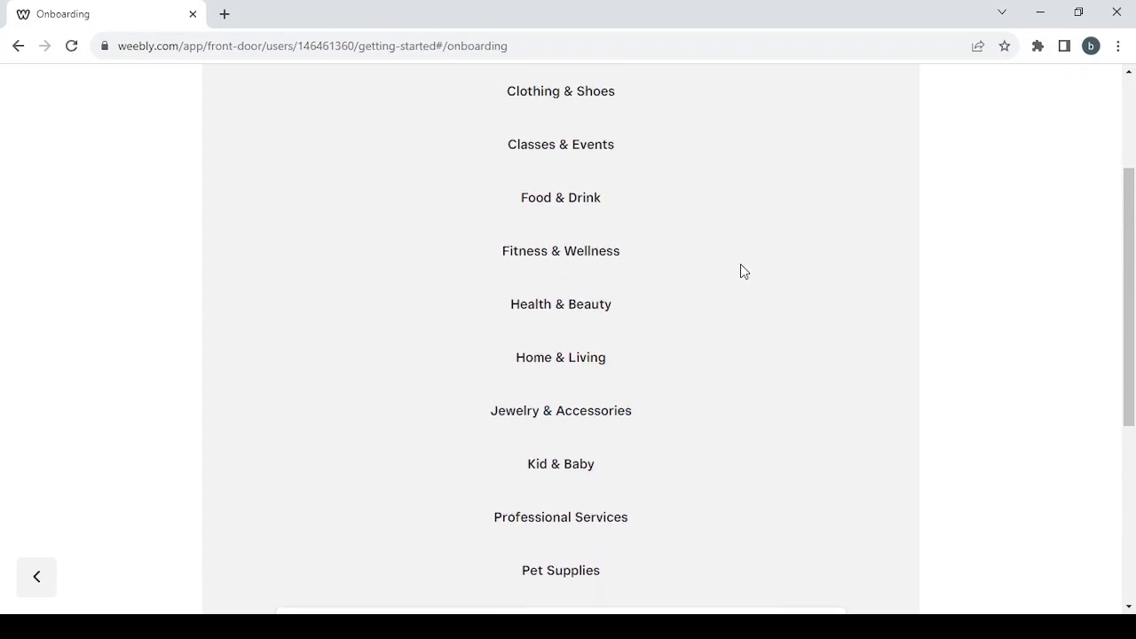
scroll(741, 273, "up", 1)
scroll(742, 272, "down", 3)
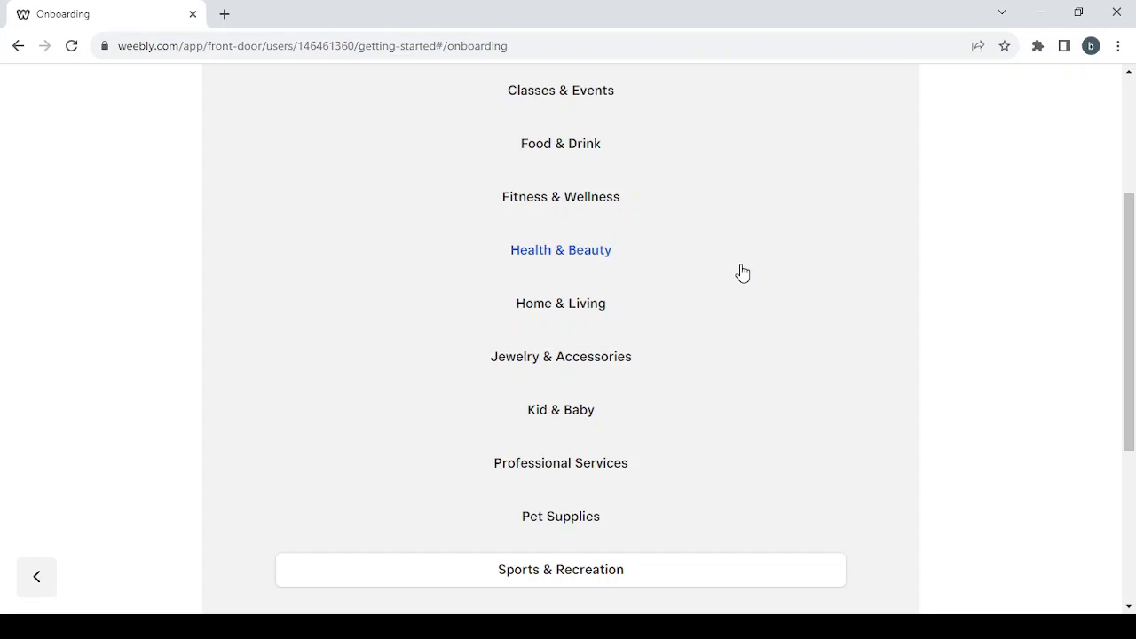
scroll(719, 311, "down", 4)
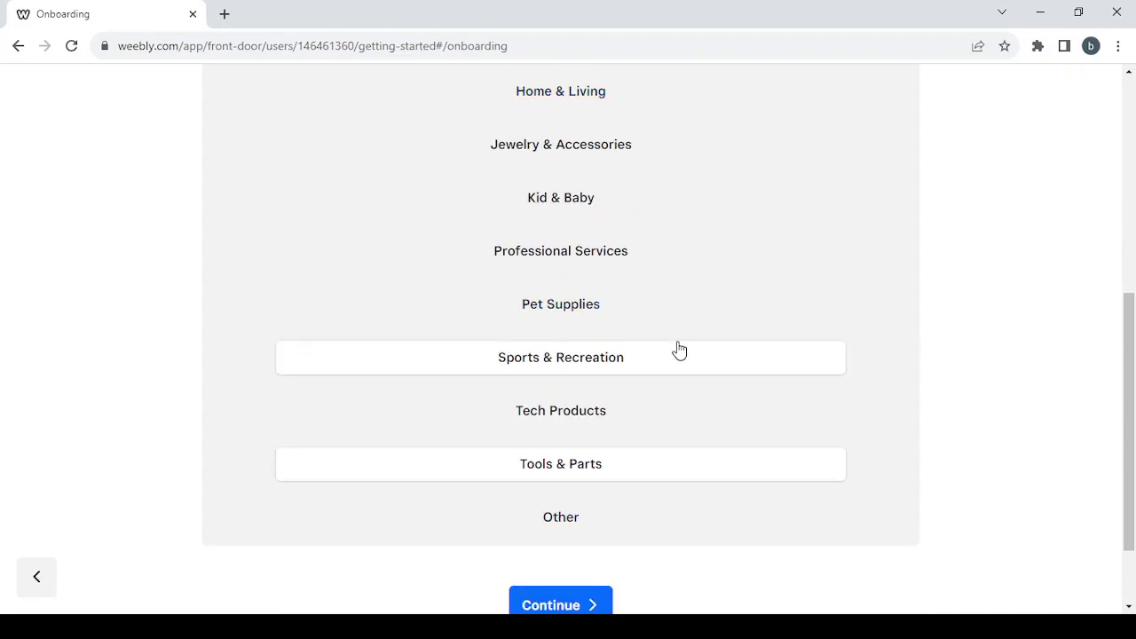
scroll(678, 349, "down", 2)
left_click(594, 495)
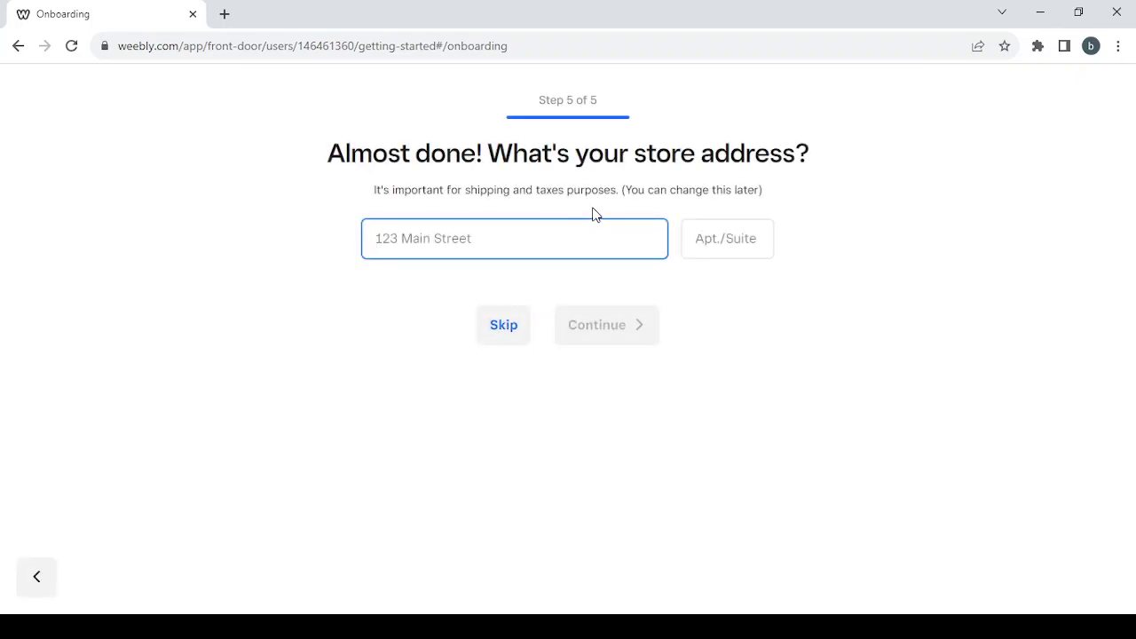
Skip the store address step to finish onboarding
left_click(504, 343)
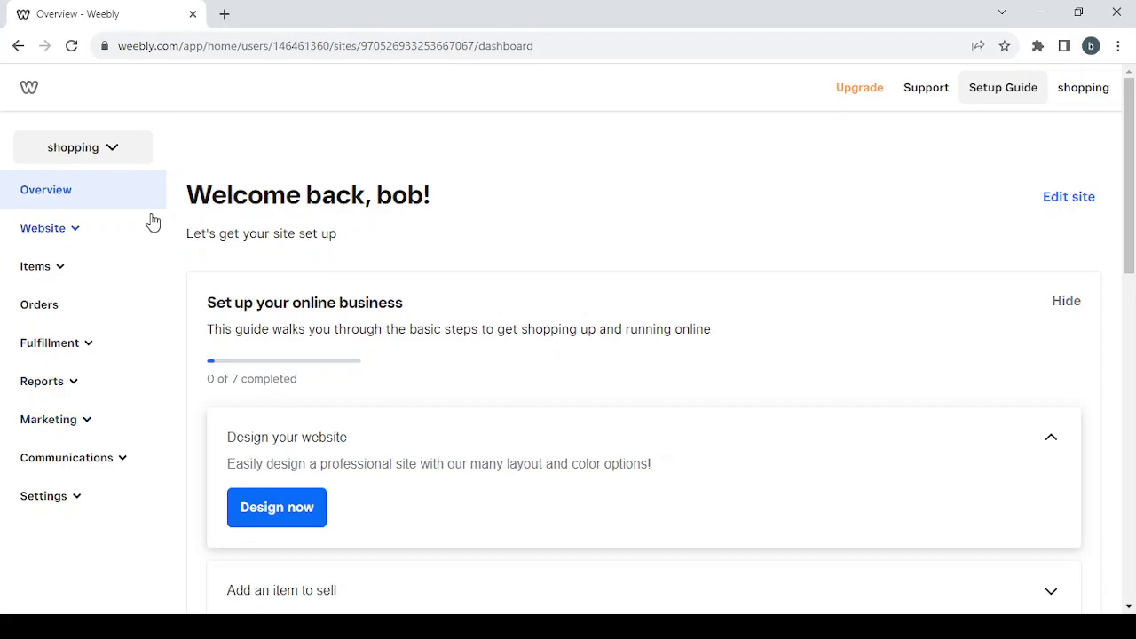
Browse the Website, Items and Fulfillment sidebar sections, then expand and scroll through Reports
left_click(67, 243)
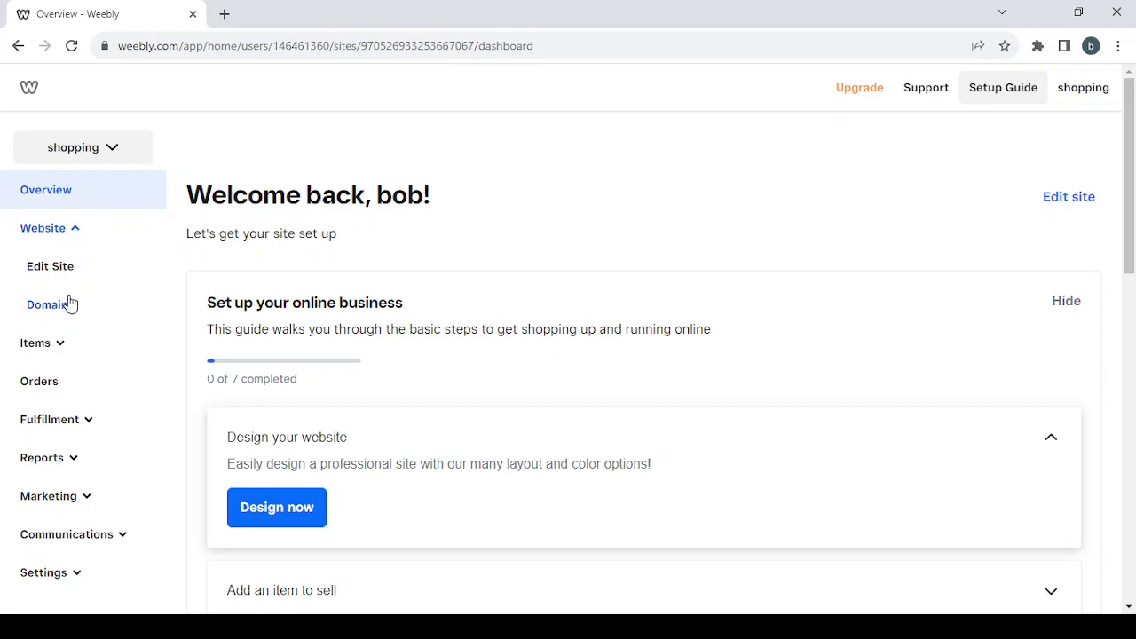
left_click(77, 229)
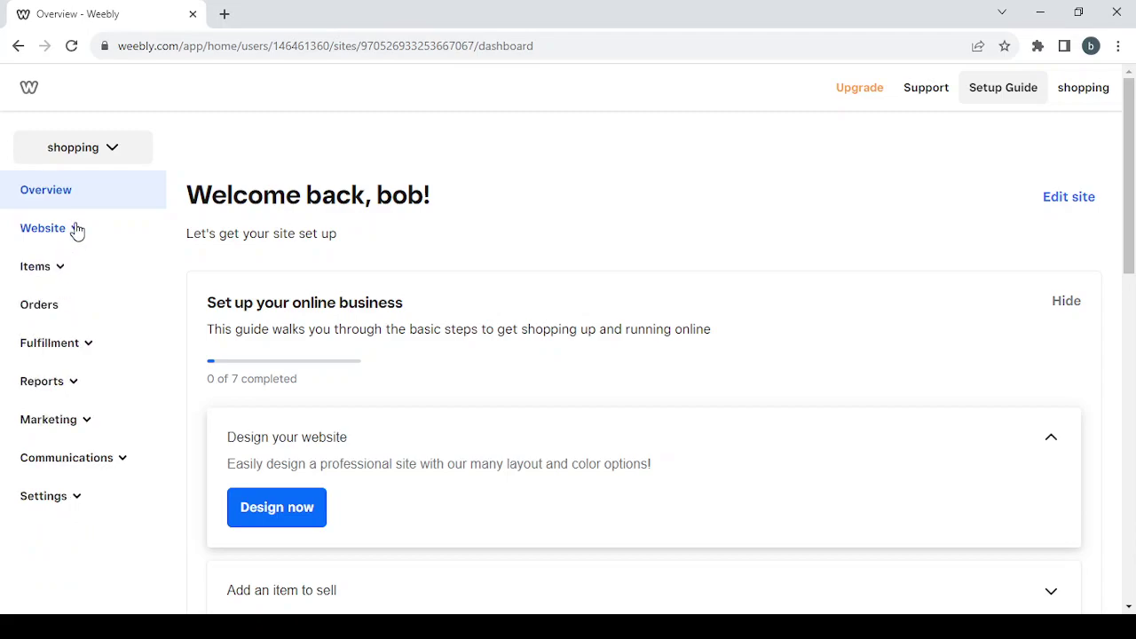
left_click(60, 268)
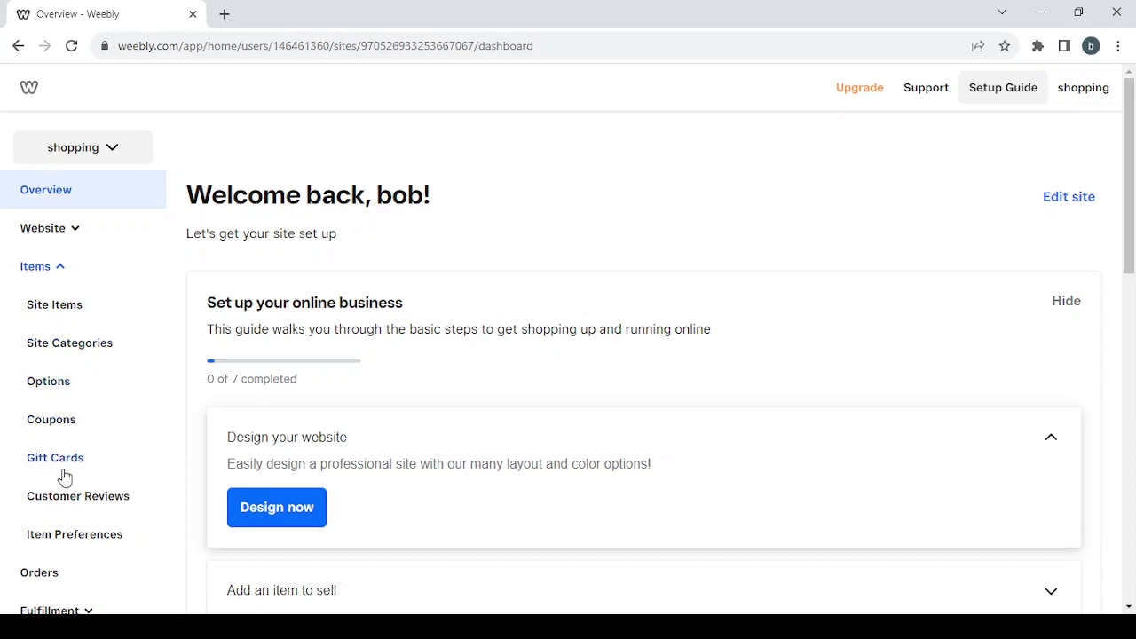
left_click(44, 265)
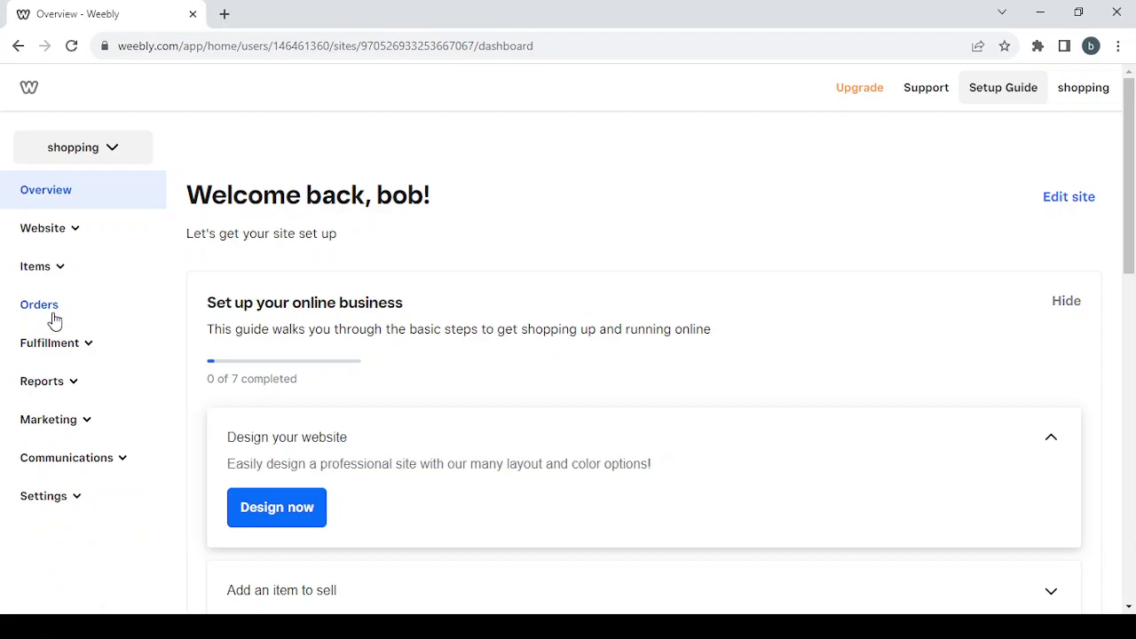
left_click(85, 354)
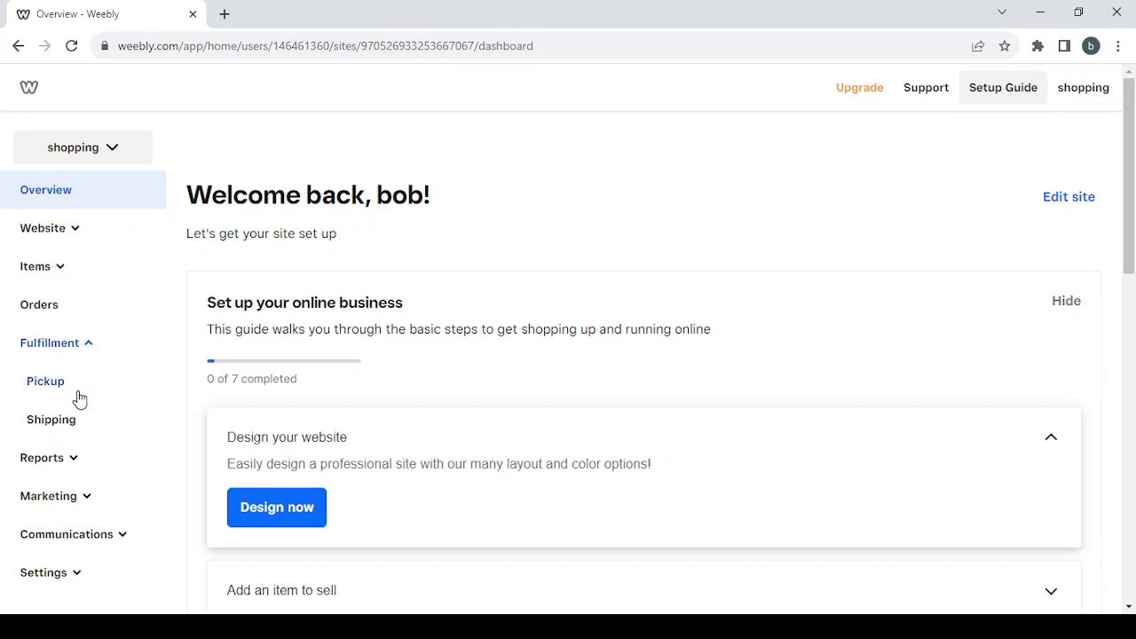
left_click(89, 336)
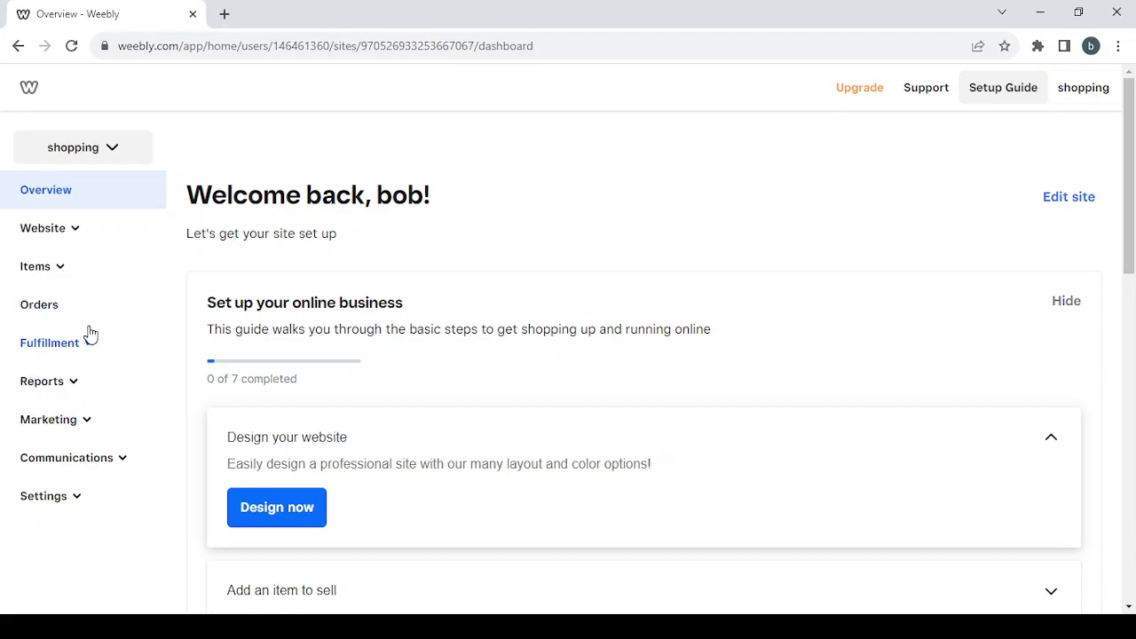
left_click(75, 385)
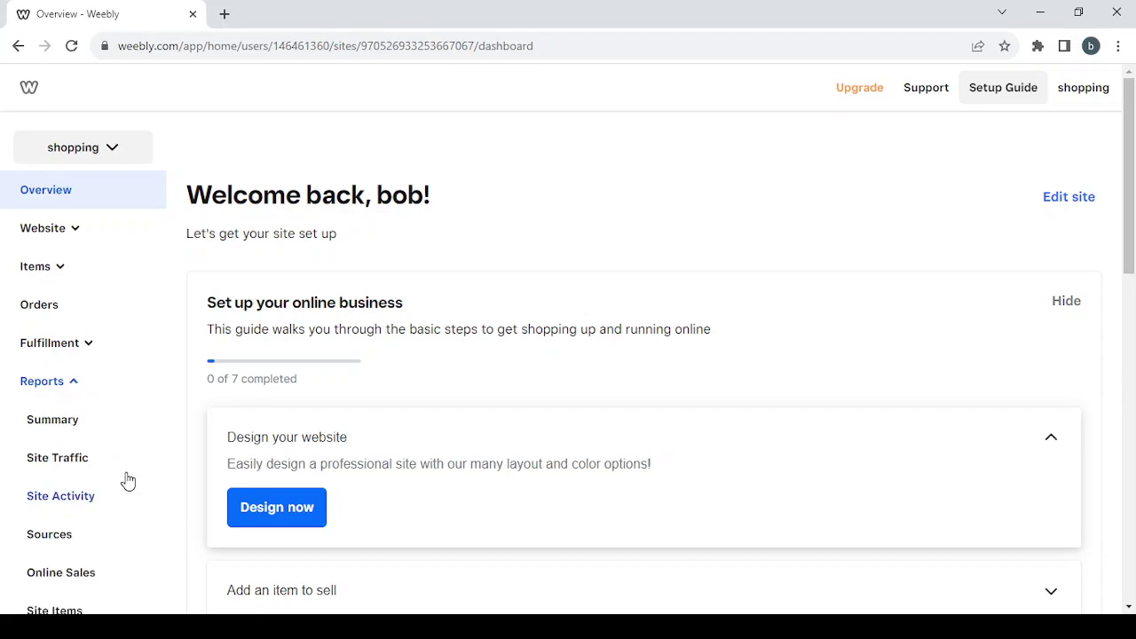
scroll(120, 457, "down", 2)
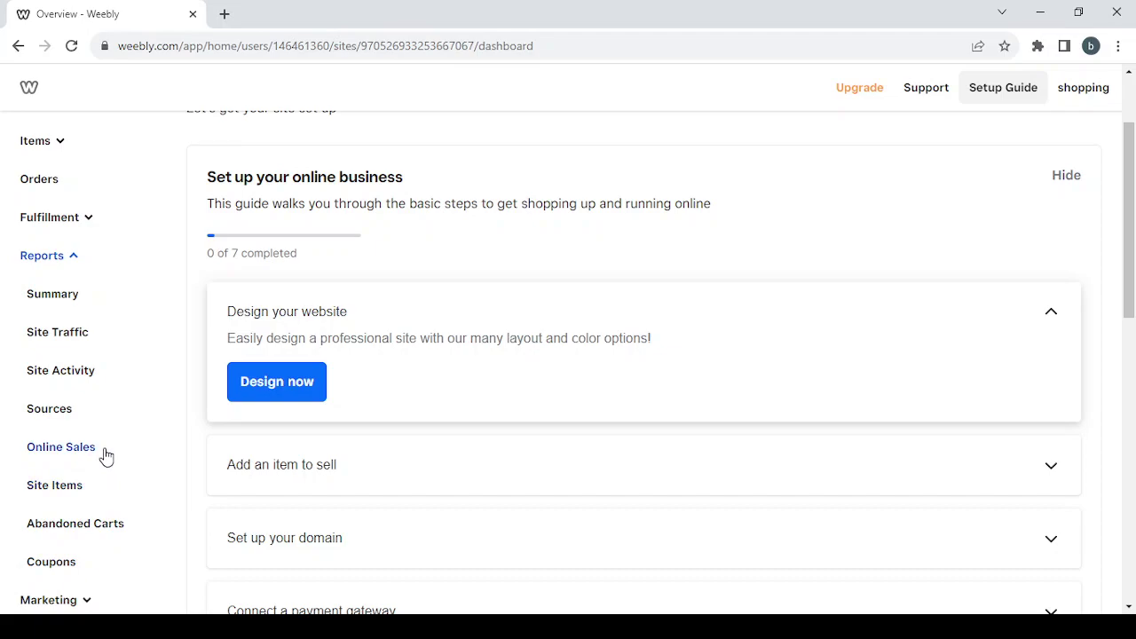
scroll(104, 452, "down", 1)
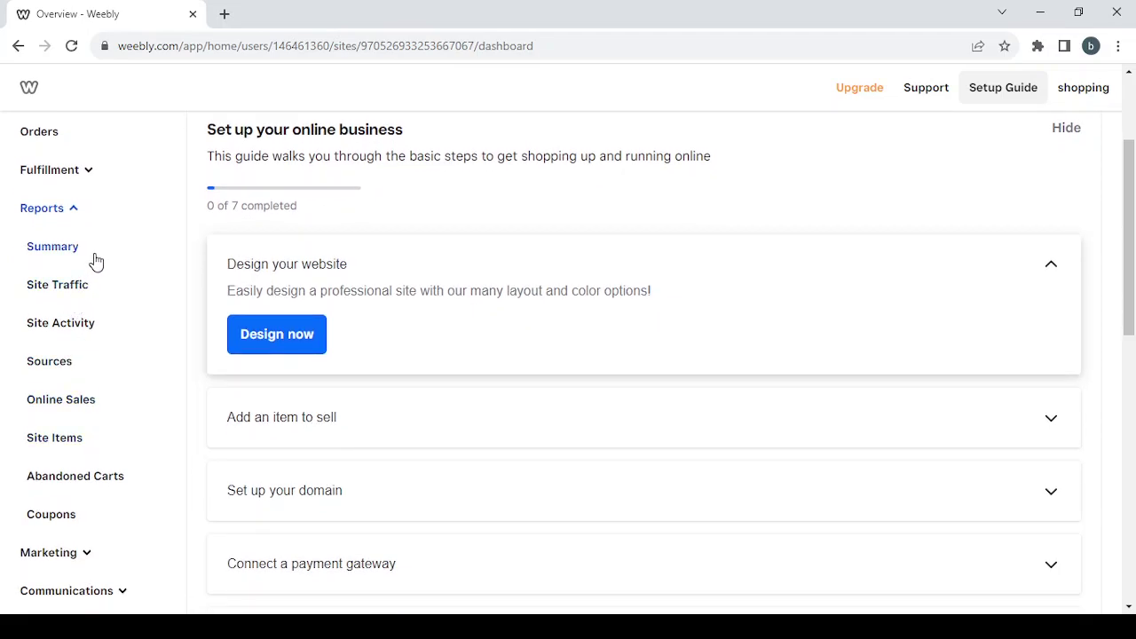
Look through the Marketing and Communications sections, then open Checkout under Settings
left_click(73, 211)
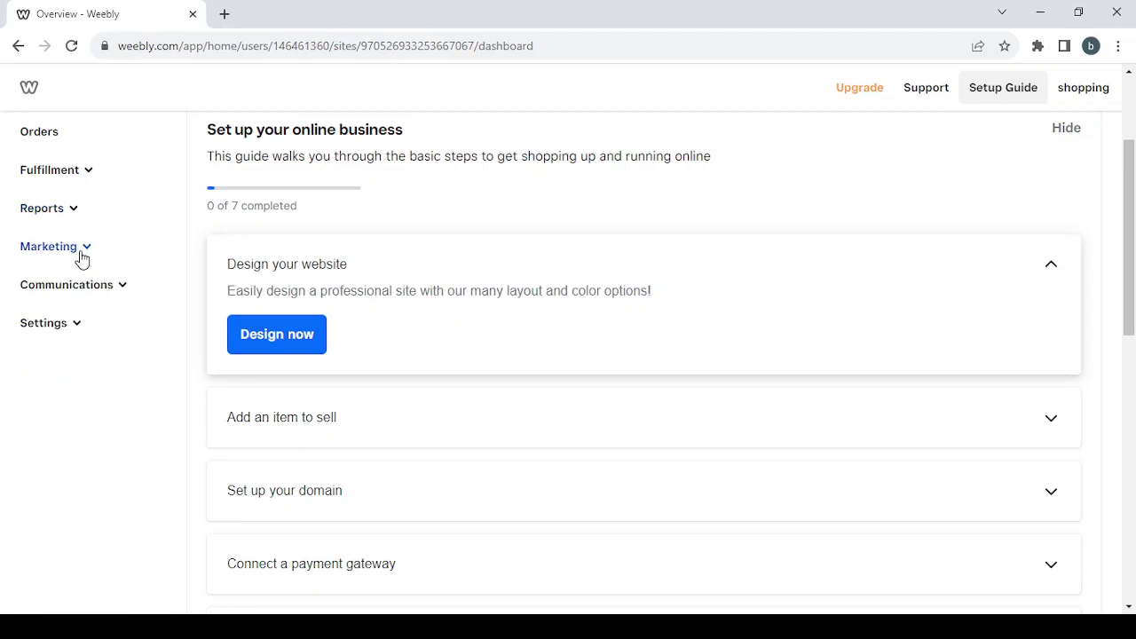
left_click(81, 255)
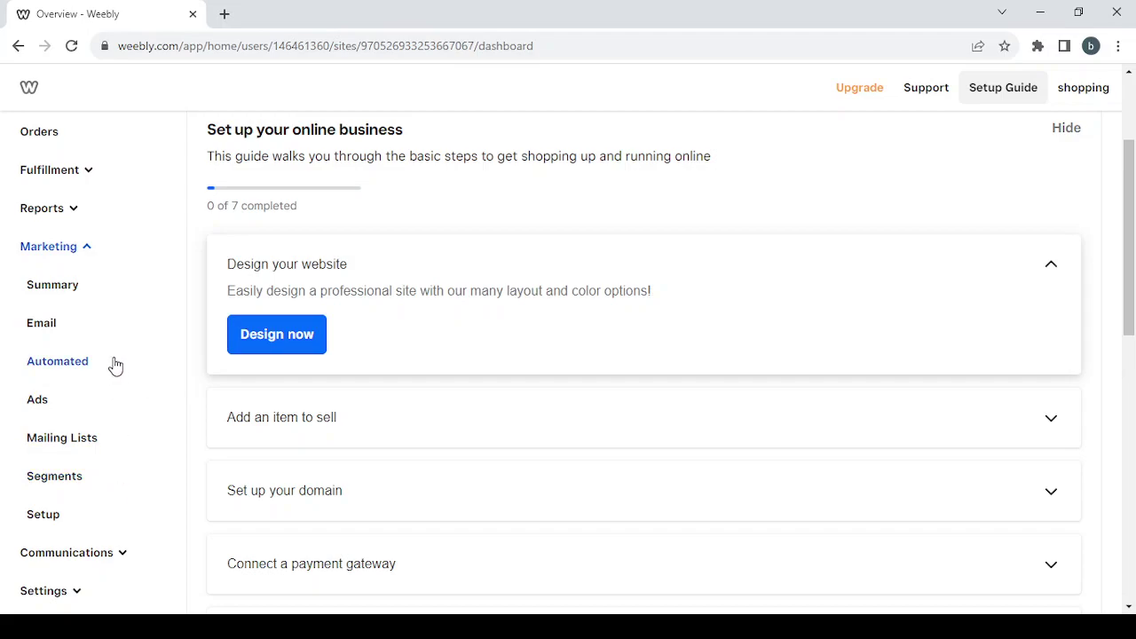
left_click(77, 249)
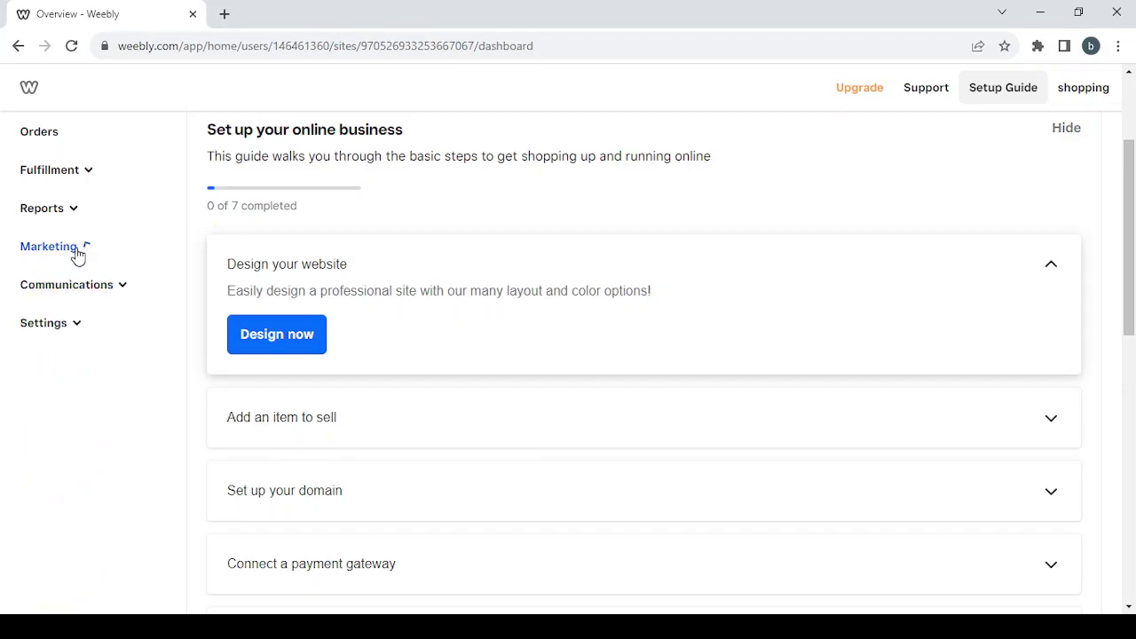
left_click(108, 286)
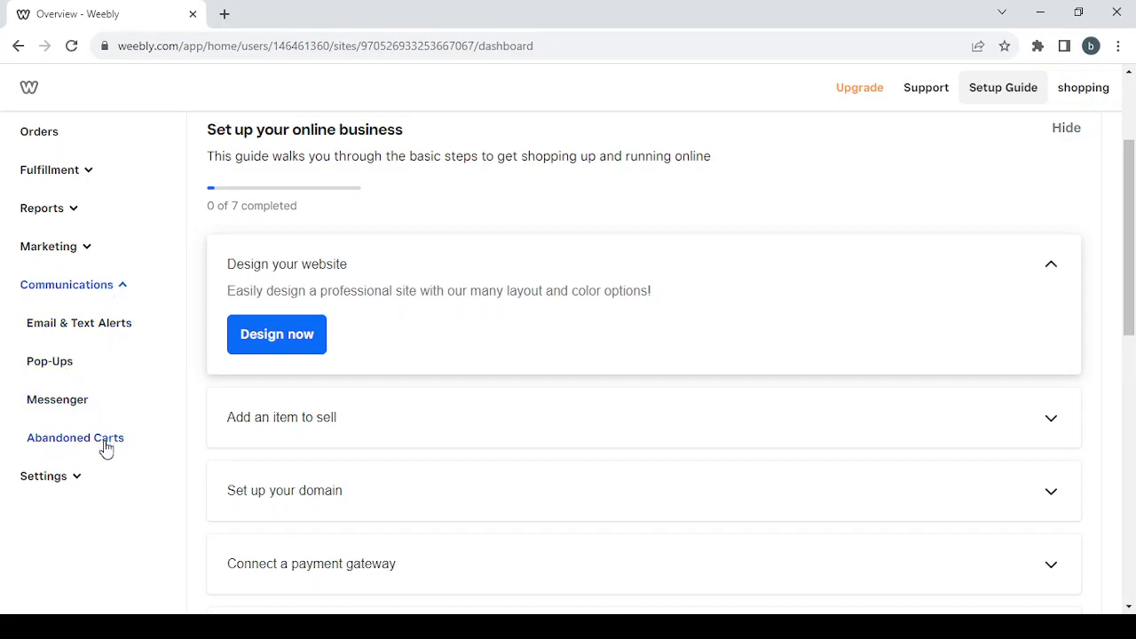
left_click(112, 293)
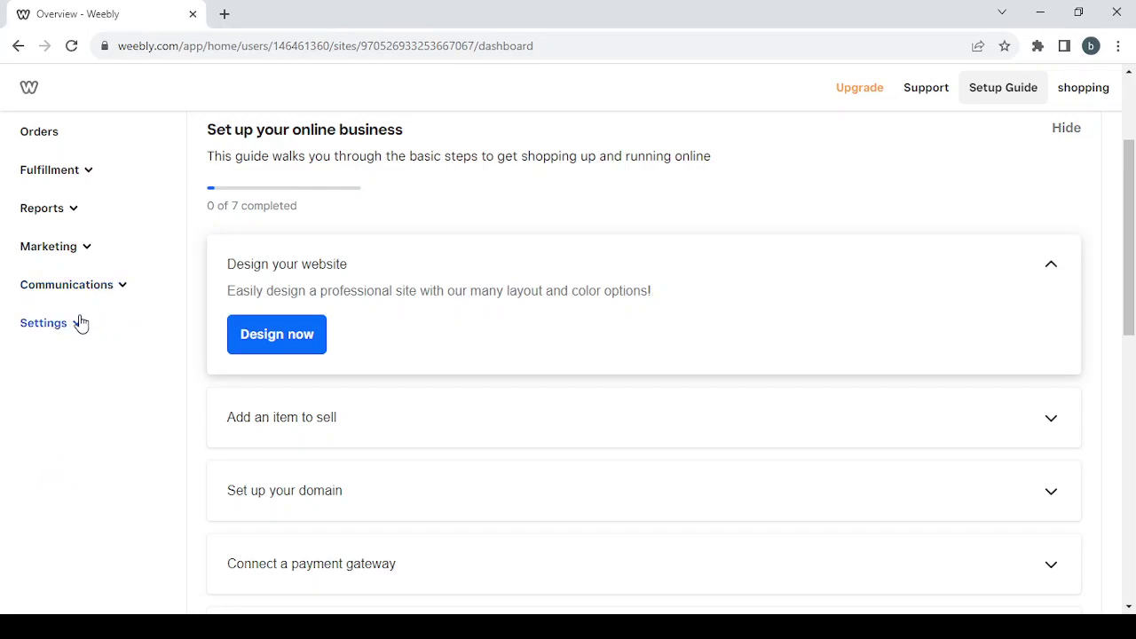
left_click(79, 323)
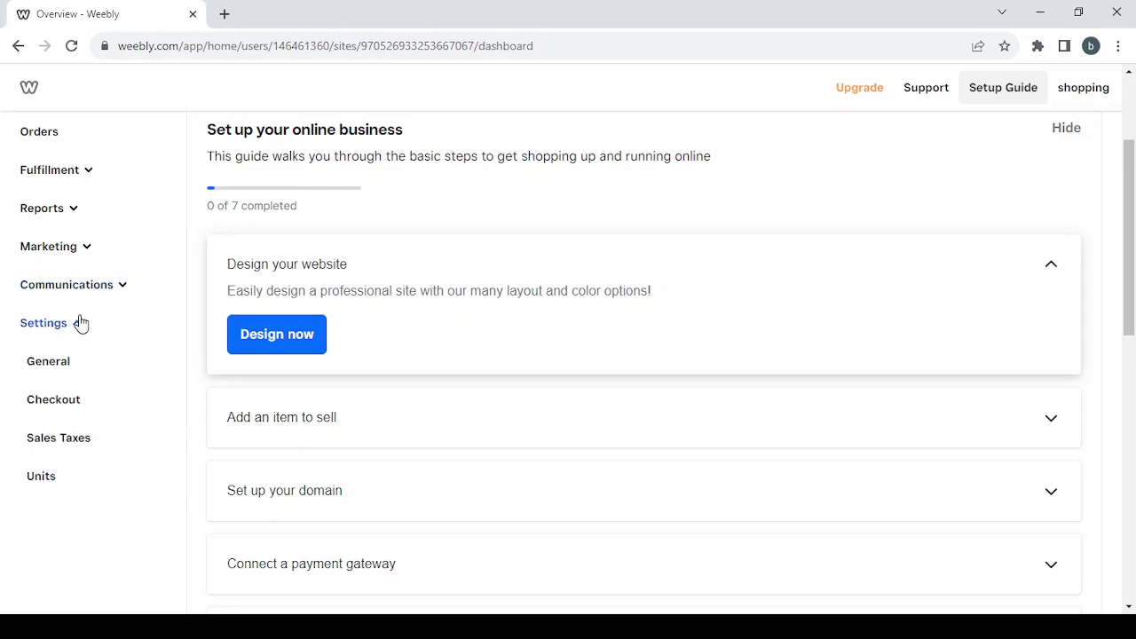
left_click(76, 405)
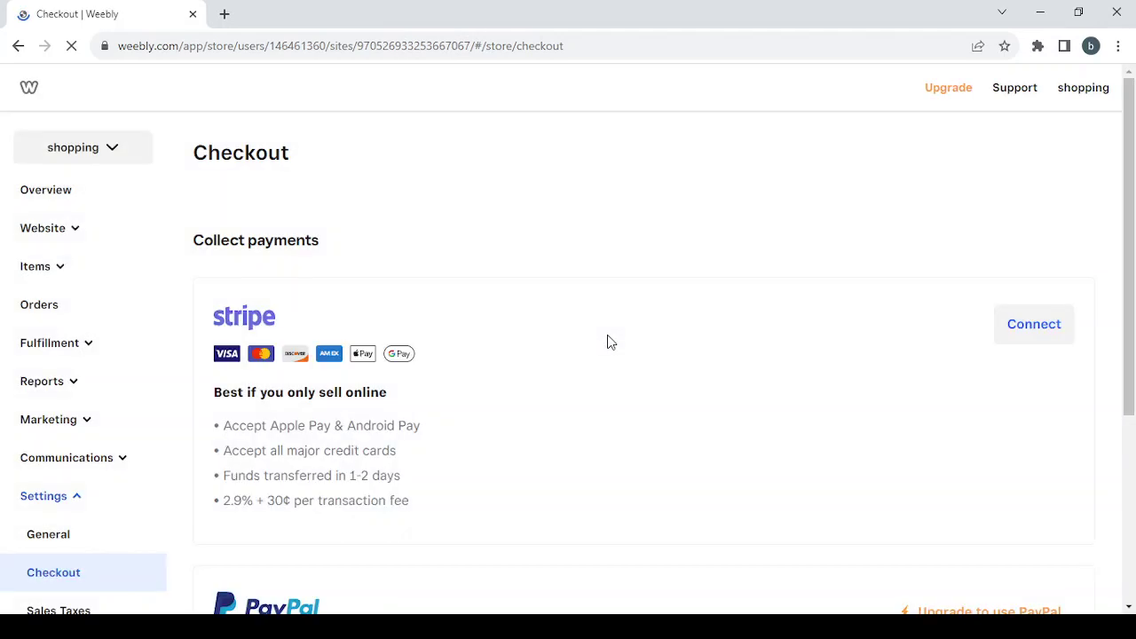
Review the Checkout page, then view the Language & units settings with English (US) and Imperial
scroll(611, 342, "down", 3)
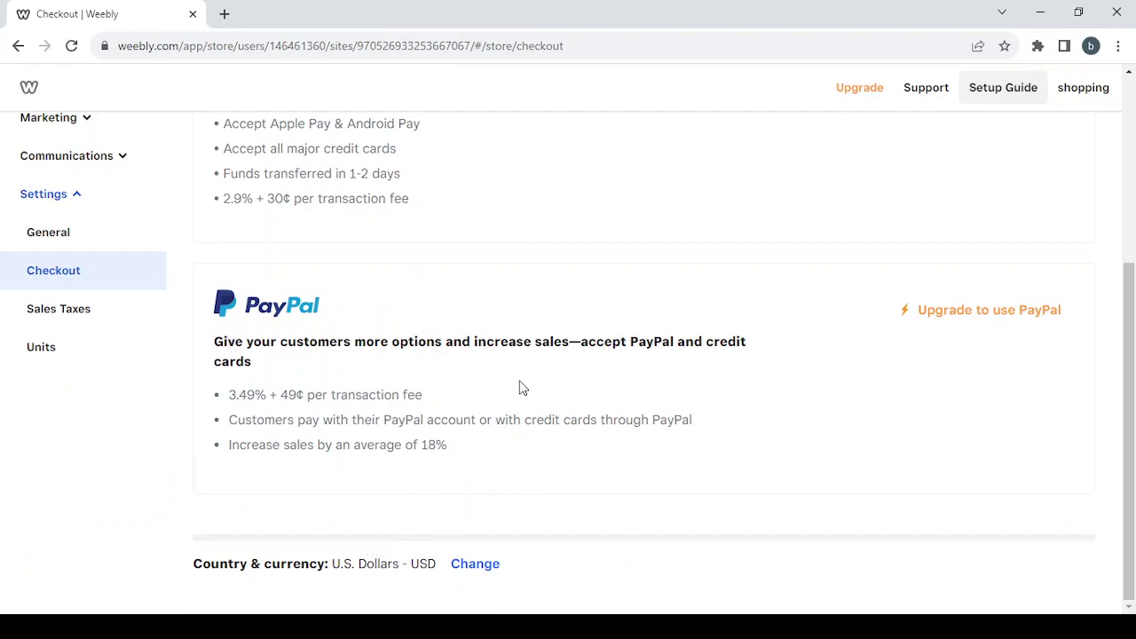
scroll(521, 384, "up", 3)
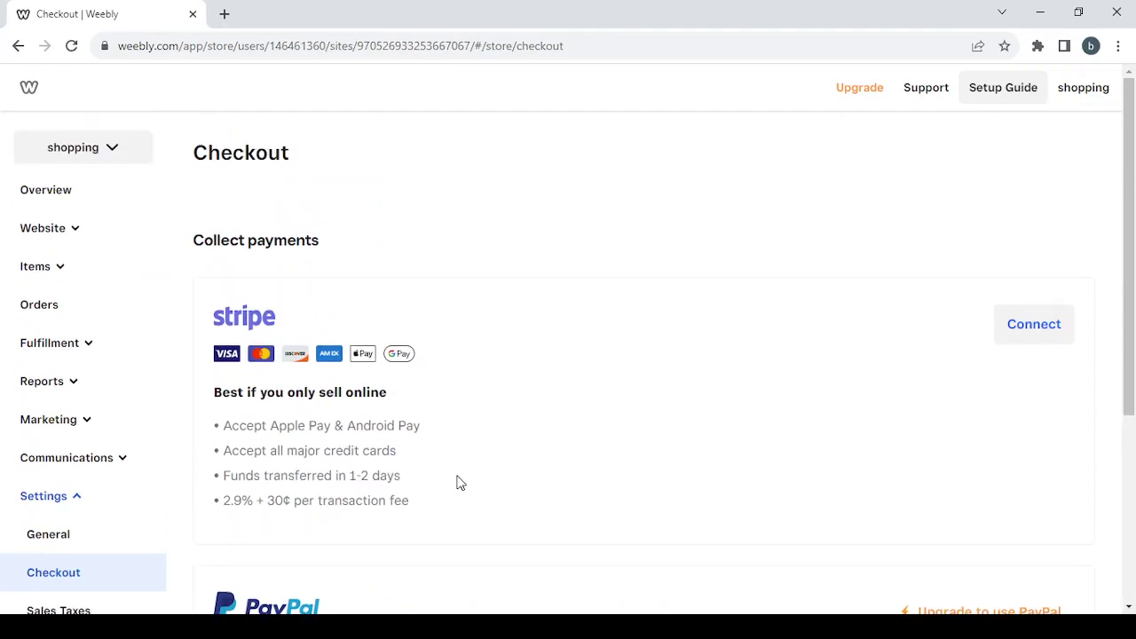
scroll(459, 482, "down", 3)
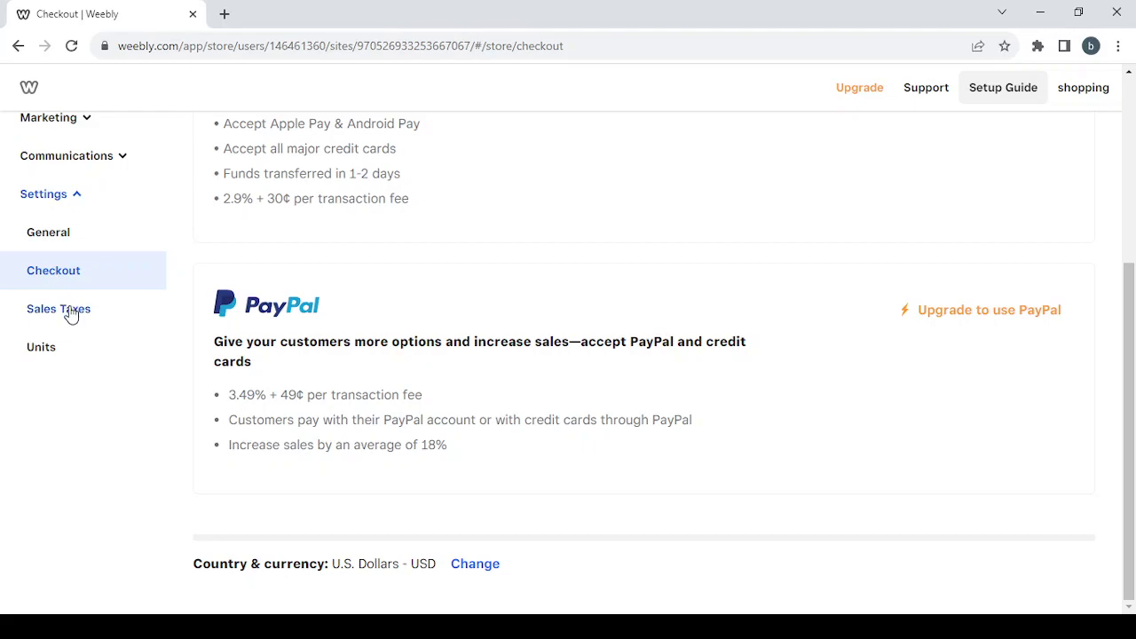
left_click(71, 362)
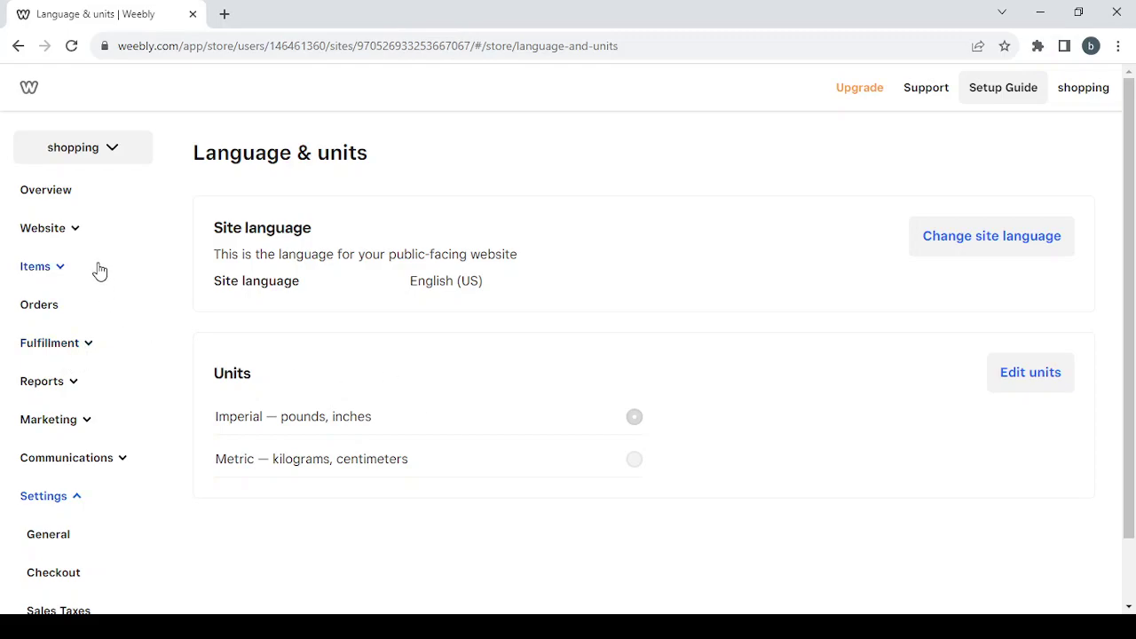
scroll(97, 269, "down", 1)
Collapse Settings and return to the store's Overview dashboard
left_click(79, 430)
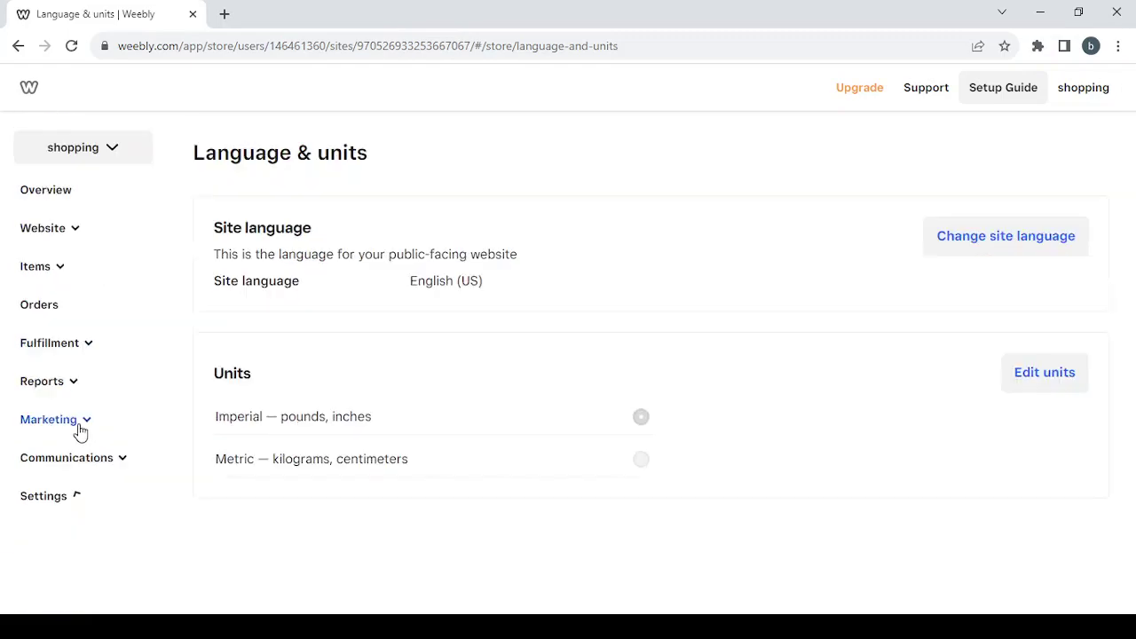
left_click(55, 194)
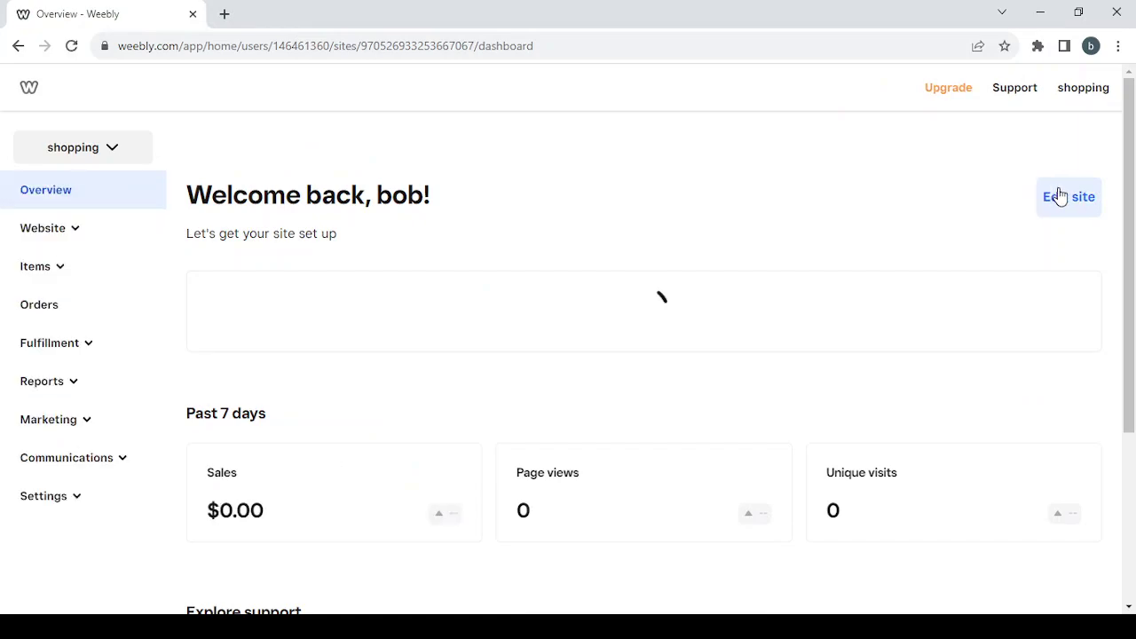
Open the site editor and browse the available site style cards
left_click(1060, 197)
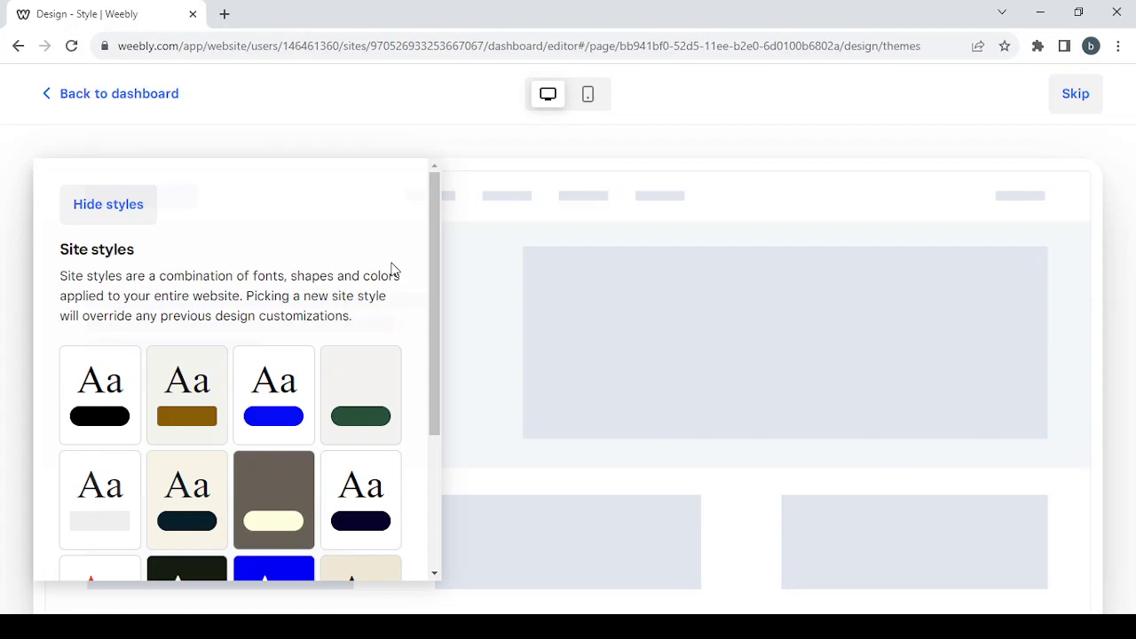
scroll(394, 271, "down", 1)
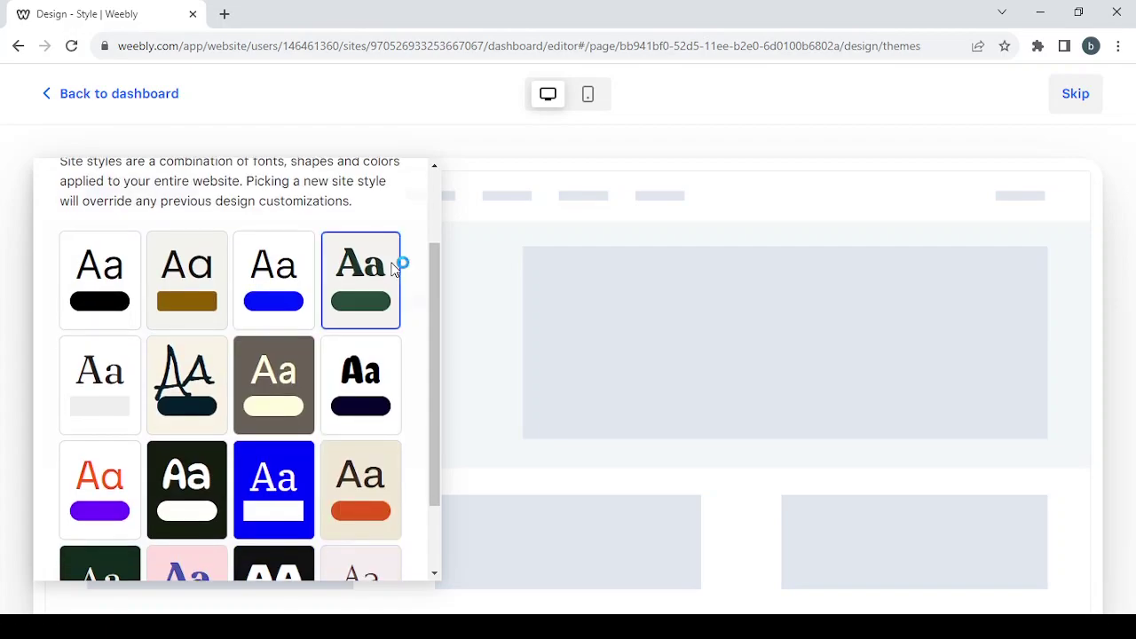
scroll(395, 266, "down", 1)
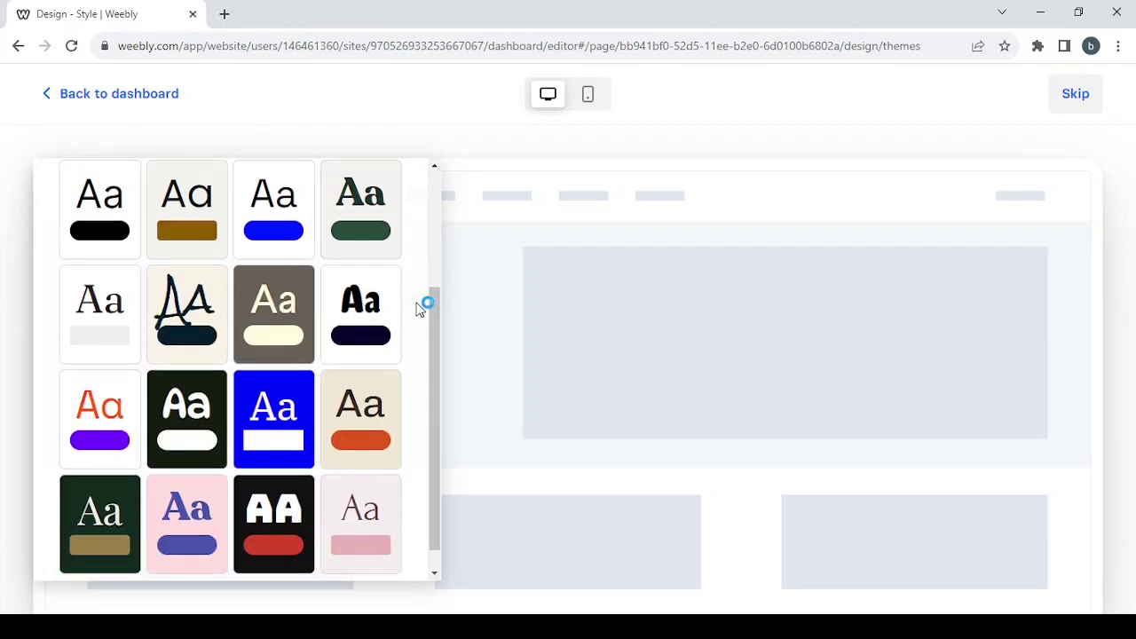
scroll(422, 306, "up", 2)
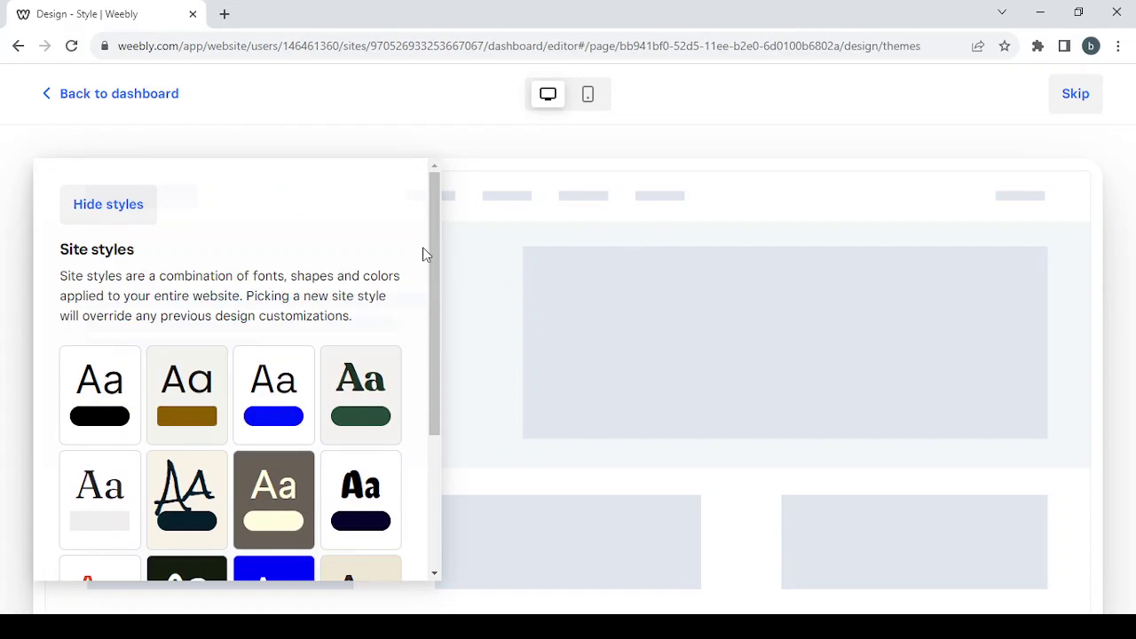
scroll(408, 233, "down", 2)
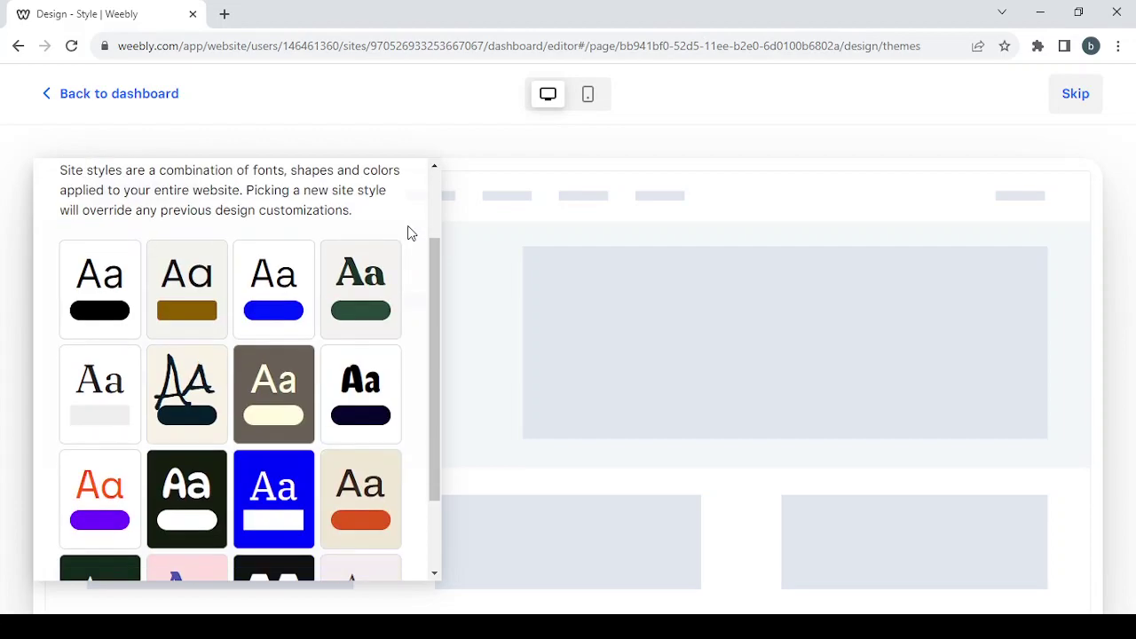
scroll(408, 232, "down", 2)
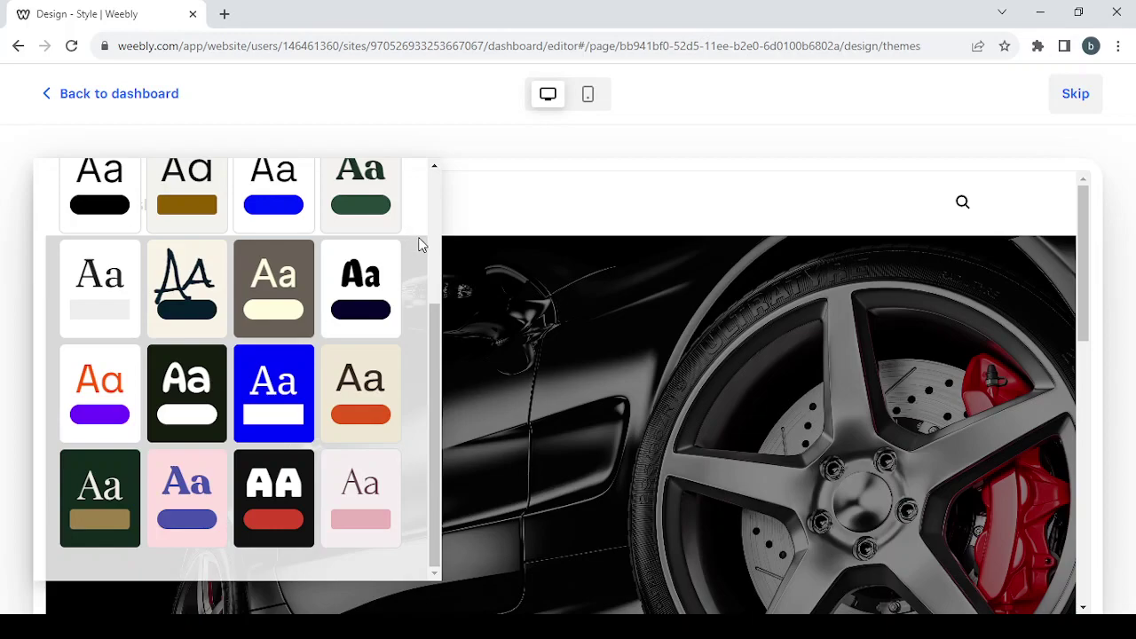
scroll(420, 245, "up", 1)
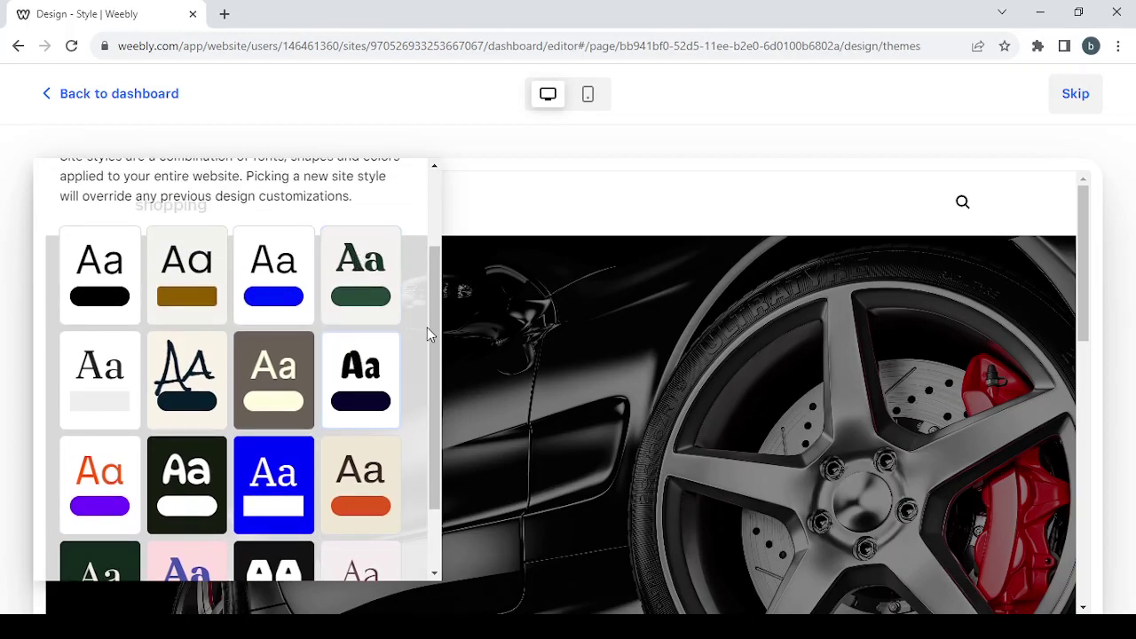
scroll(427, 327, "down", 1)
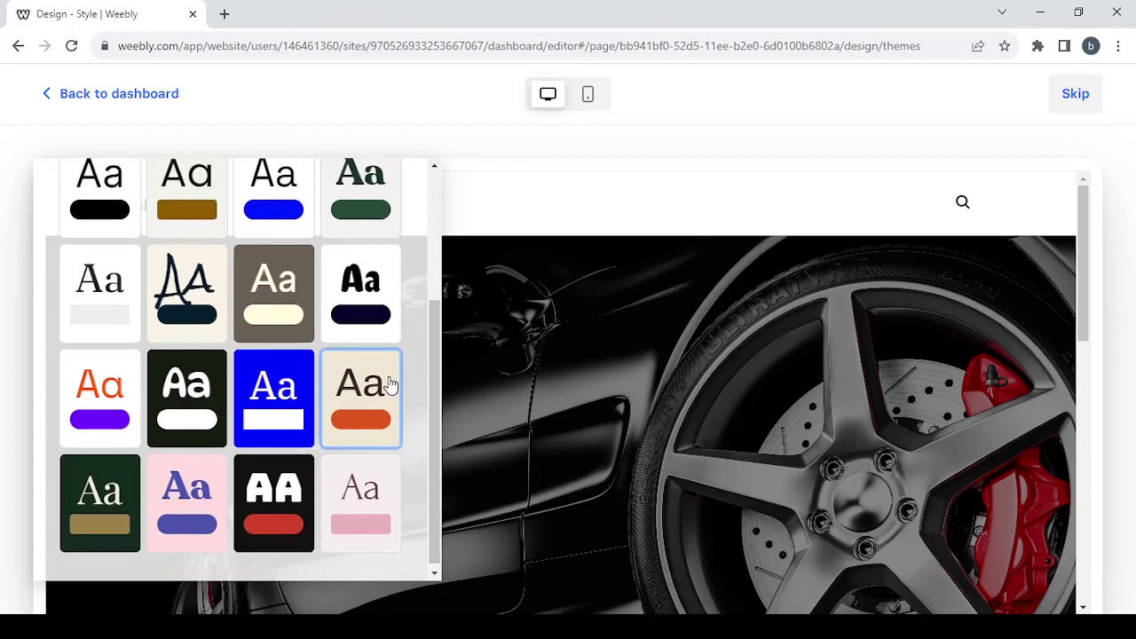
Preview the beige style with orange buttons with the style panel hidden
left_click(388, 382)
scroll(273, 342, "up", 2)
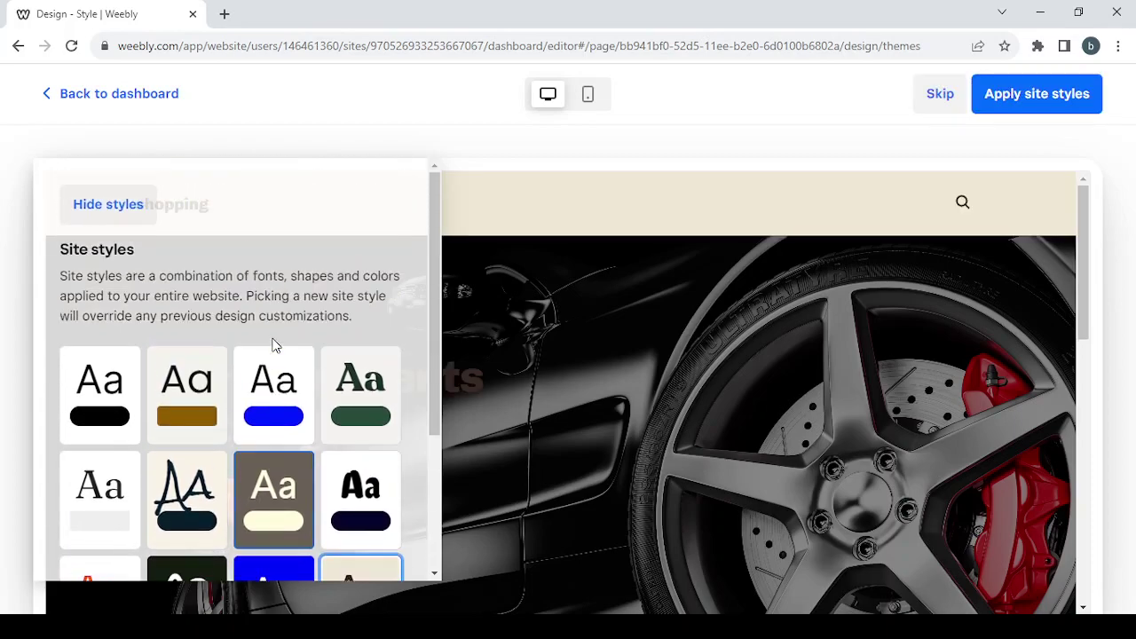
left_click(80, 204)
scroll(511, 348, "down", 10)
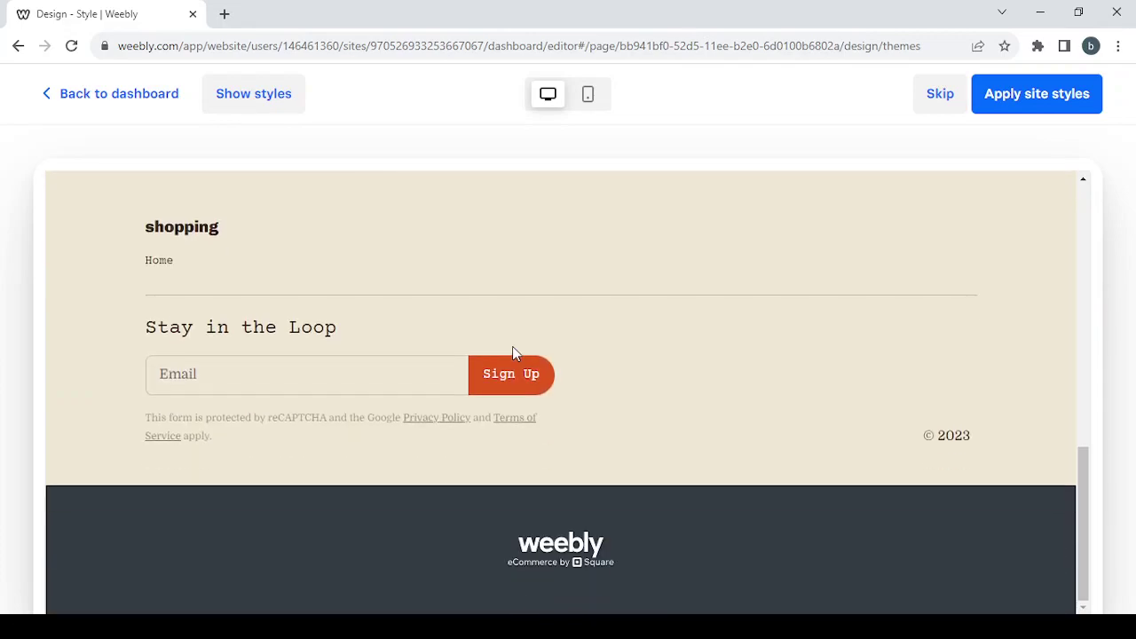
scroll(512, 346, "up", 10)
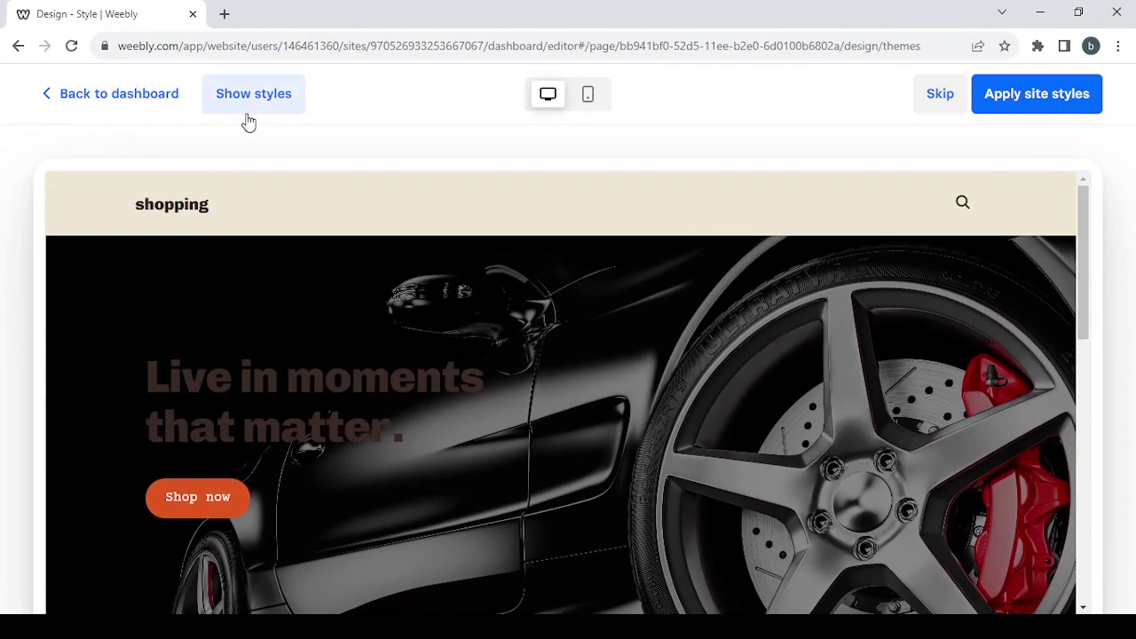
left_click(248, 118)
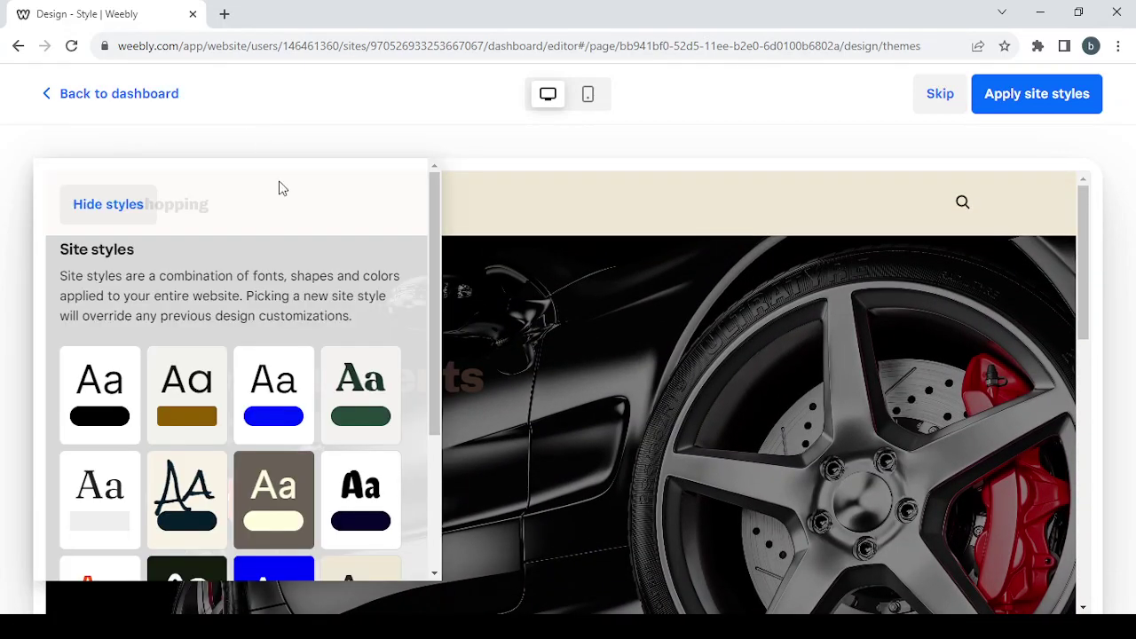
Preview the pink style with purple buttons with the style panel hidden
scroll(329, 325, "down", 3)
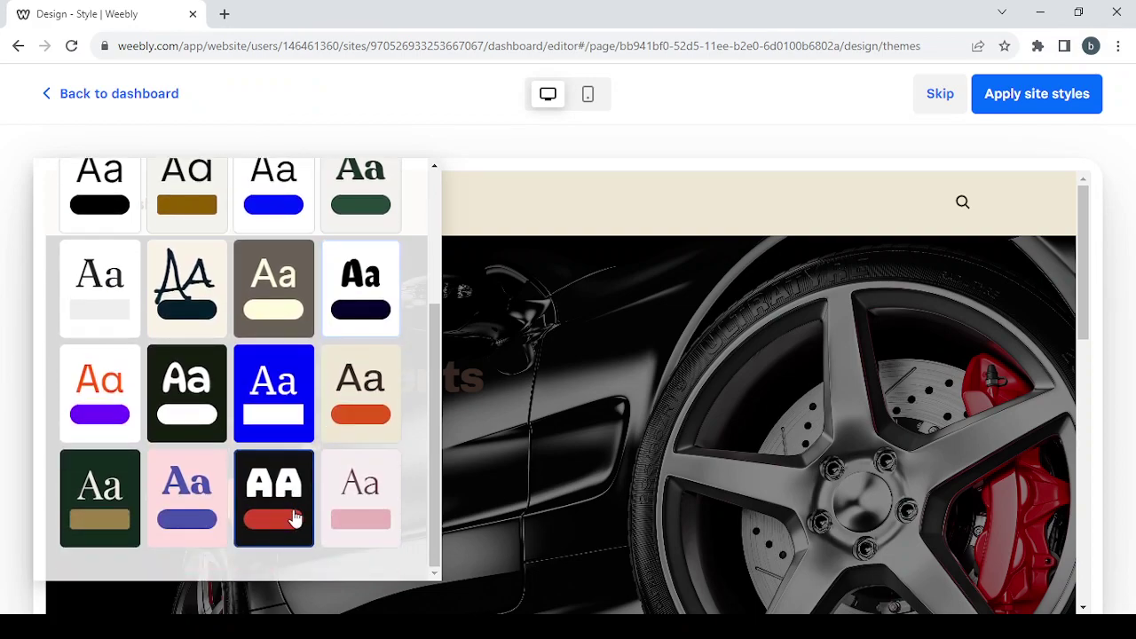
left_click(188, 493)
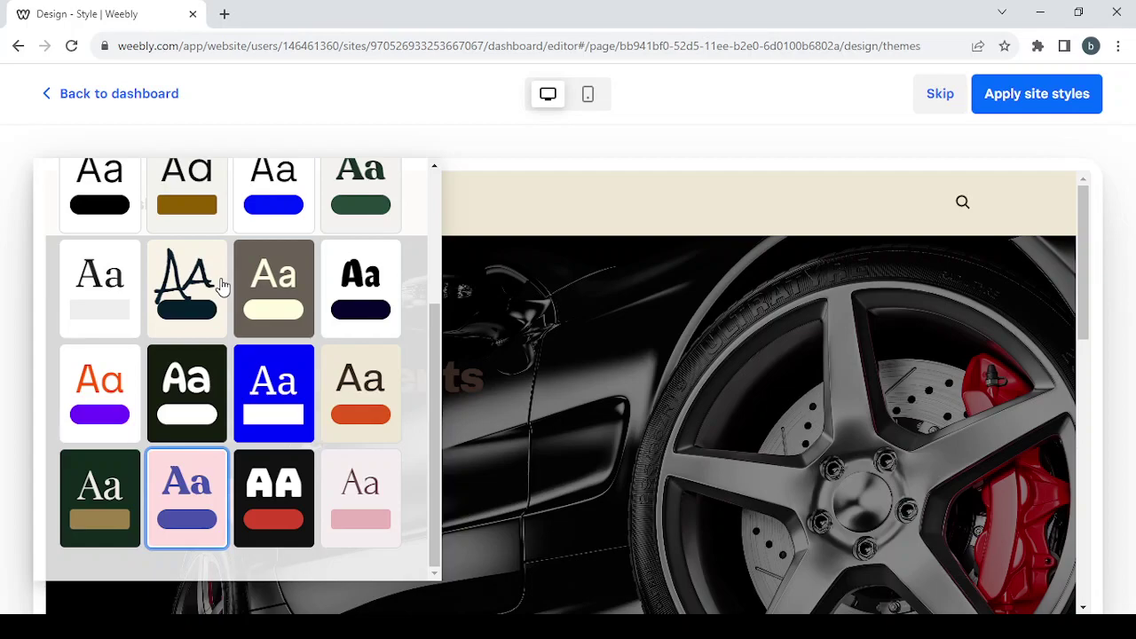
scroll(222, 286, "up", 3)
left_click(128, 211)
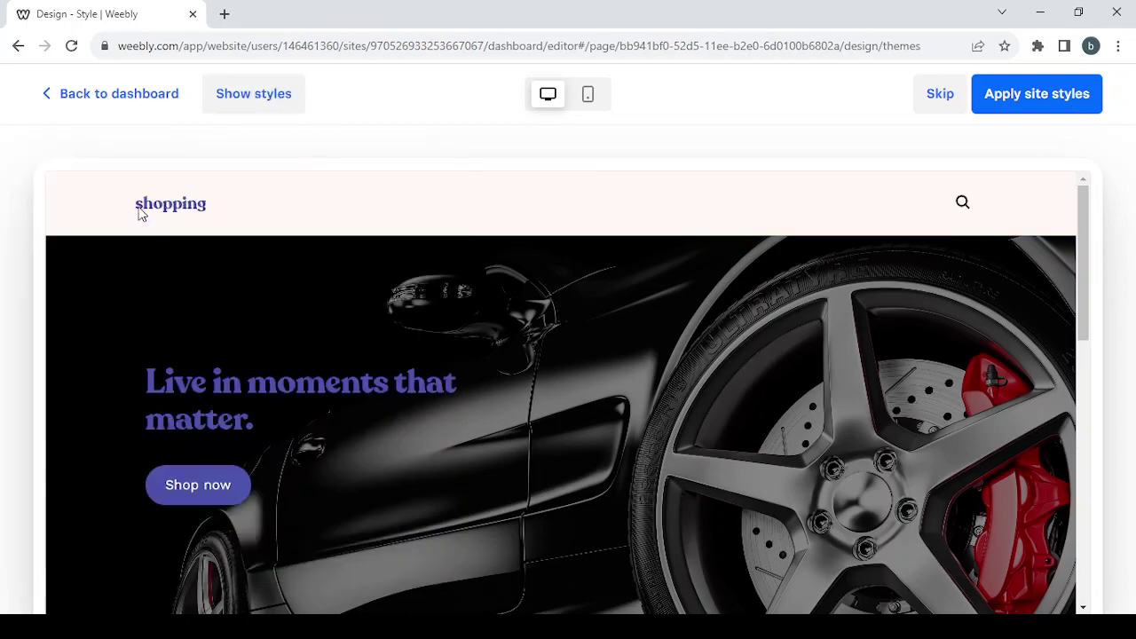
scroll(441, 435, "down", 10)
scroll(441, 434, "up", 10)
left_click(252, 93)
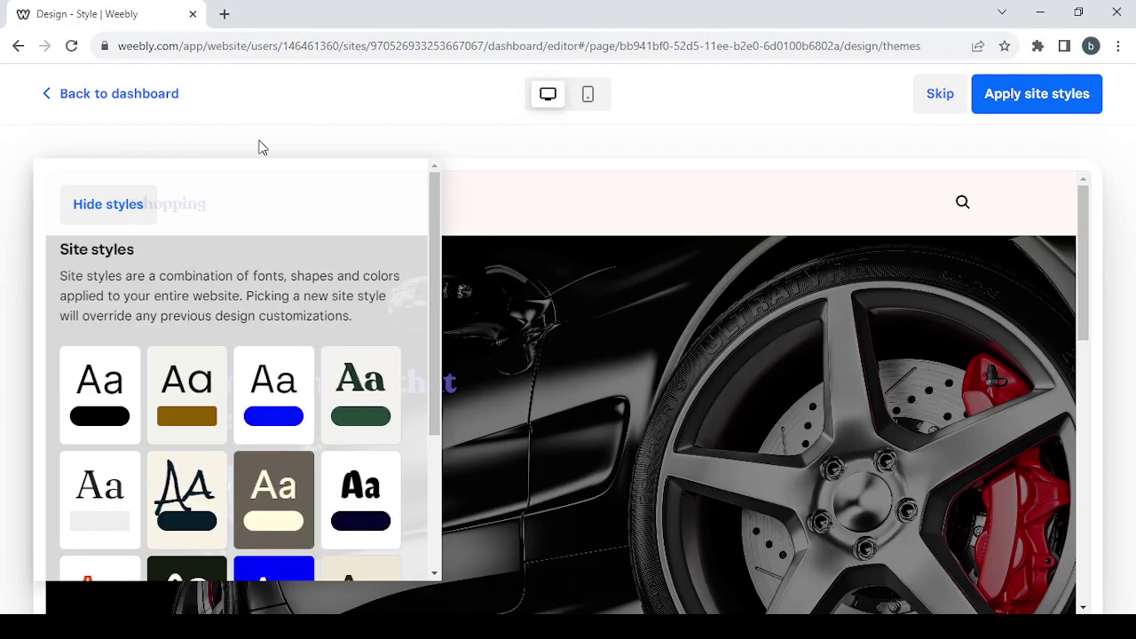
Preview the taupe style with cream headings and buttons
scroll(260, 451, "down", 2)
left_click(264, 437)
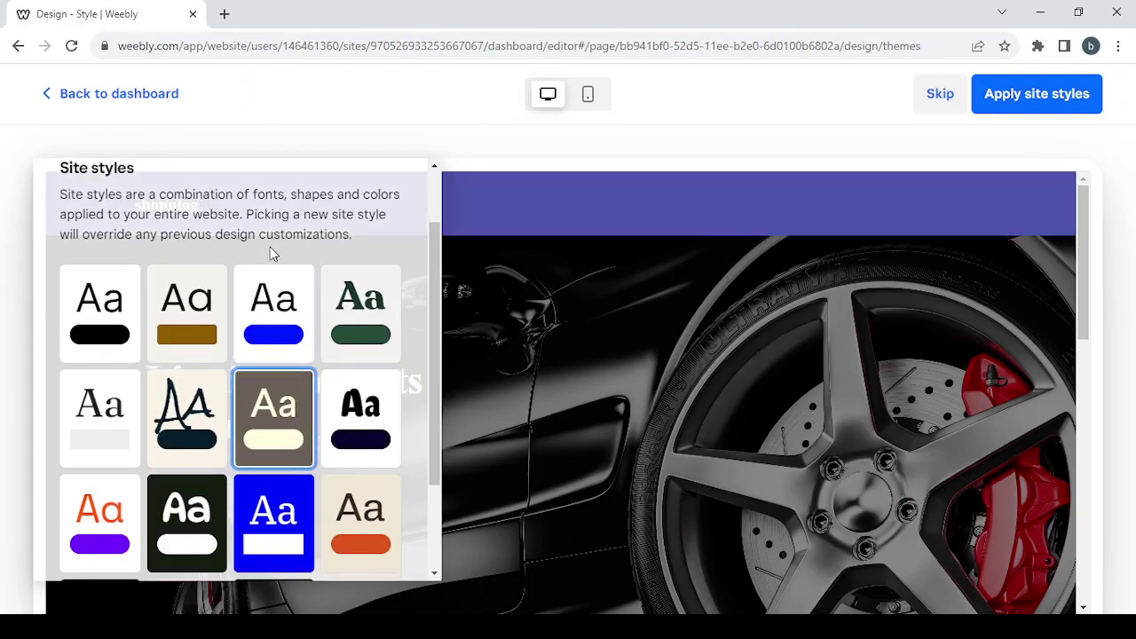
scroll(271, 248, "up", 2)
Preview the store page, then try the plain white style with black buttons
left_click(122, 211)
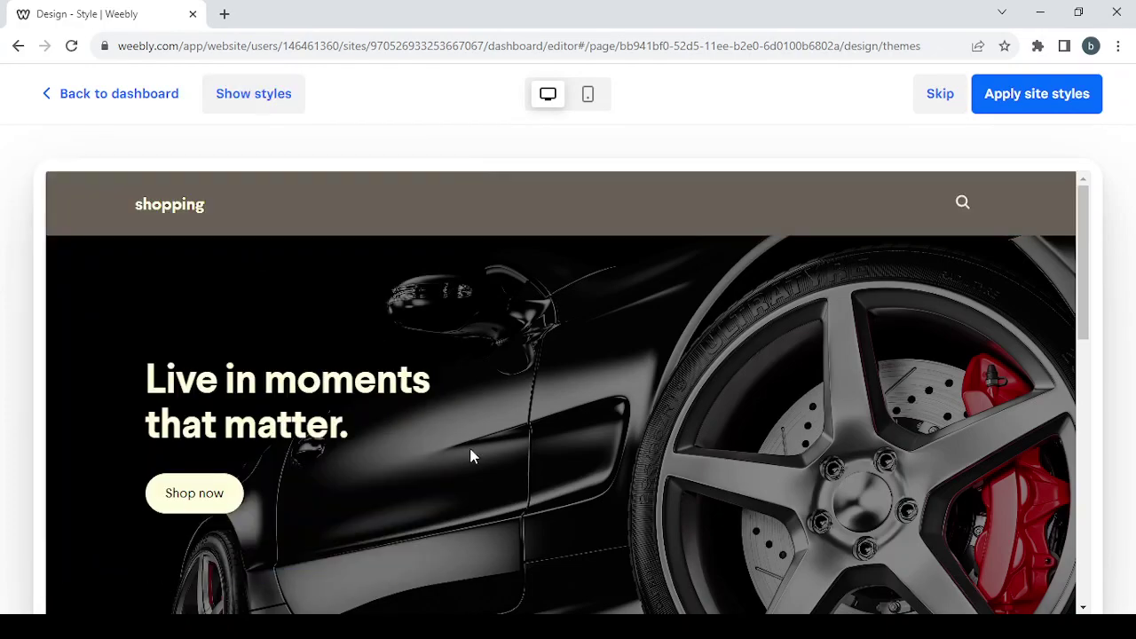
scroll(470, 455, "down", 10)
scroll(471, 455, "up", 10)
scroll(470, 455, "down", 3)
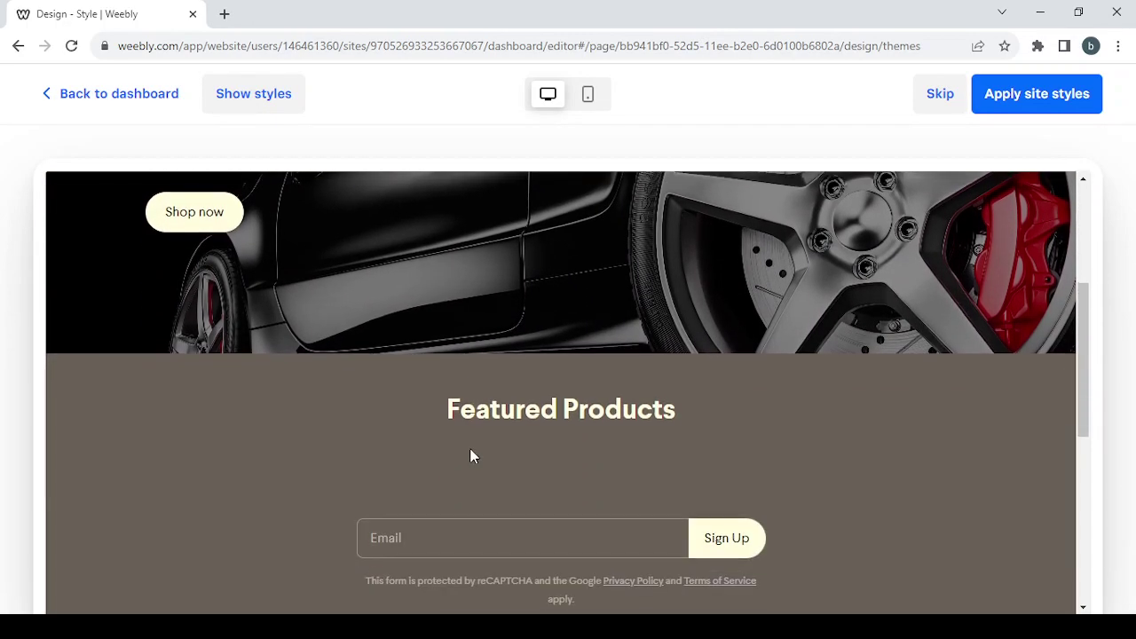
left_click(278, 93)
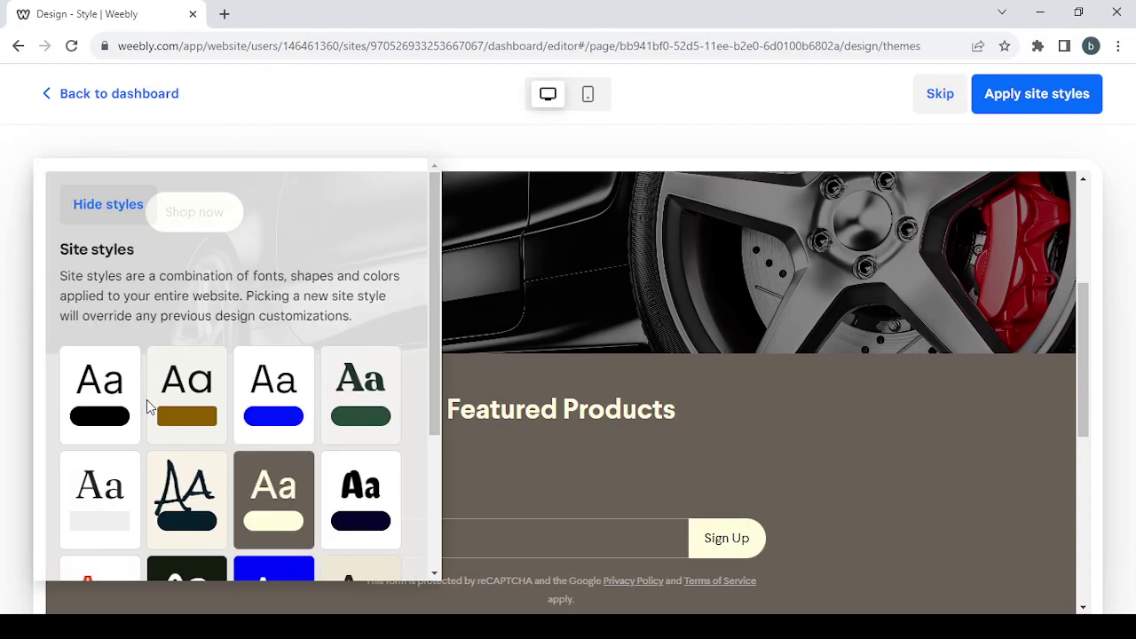
left_click(102, 430)
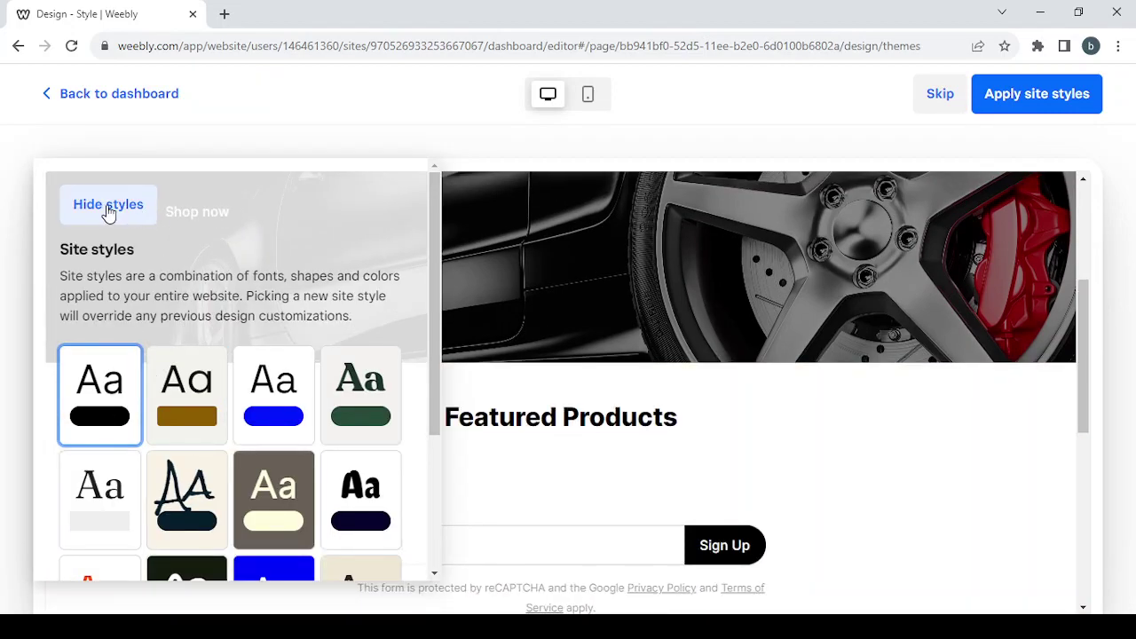
left_click(108, 209)
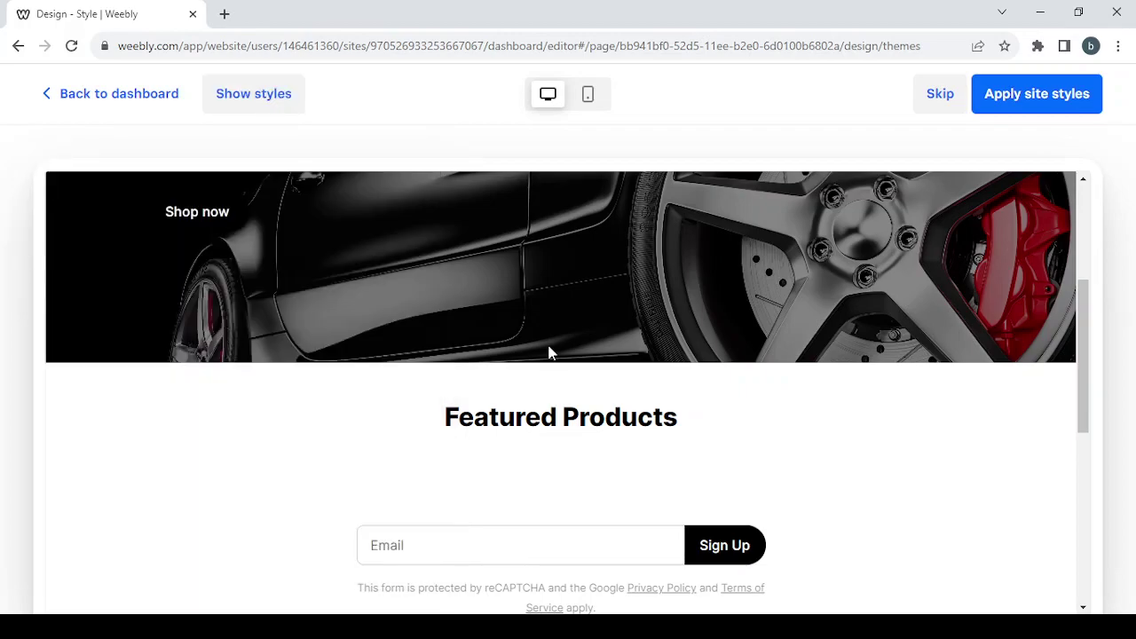
scroll(548, 354, "down", 5)
scroll(548, 354, "up", 10)
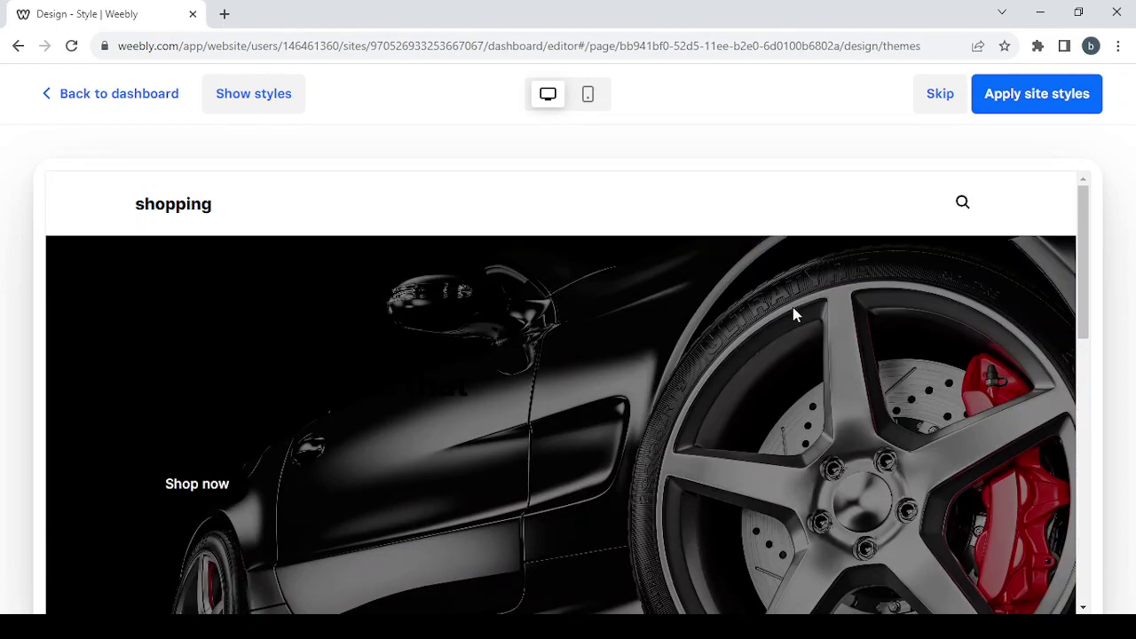
scroll(792, 309, "down", 2)
scroll(793, 308, "up", 2)
Try the brown style, then choose the dark green style with white pill buttons
left_click(261, 89)
scroll(293, 365, "down", 1)
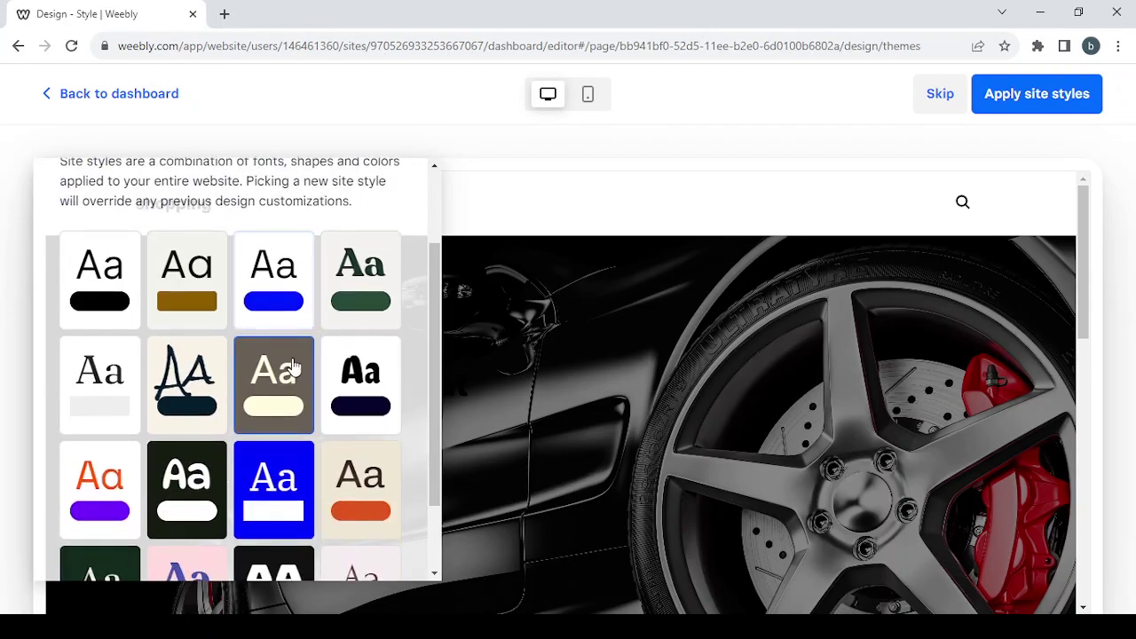
left_click(287, 379)
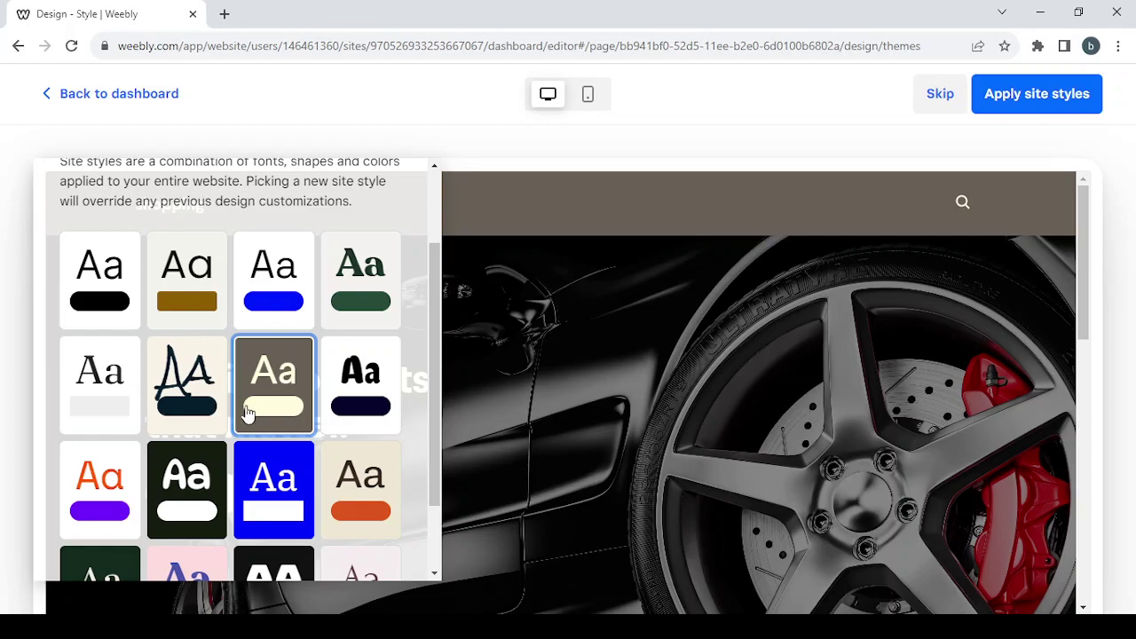
left_click(188, 484)
scroll(309, 205, "up", 1)
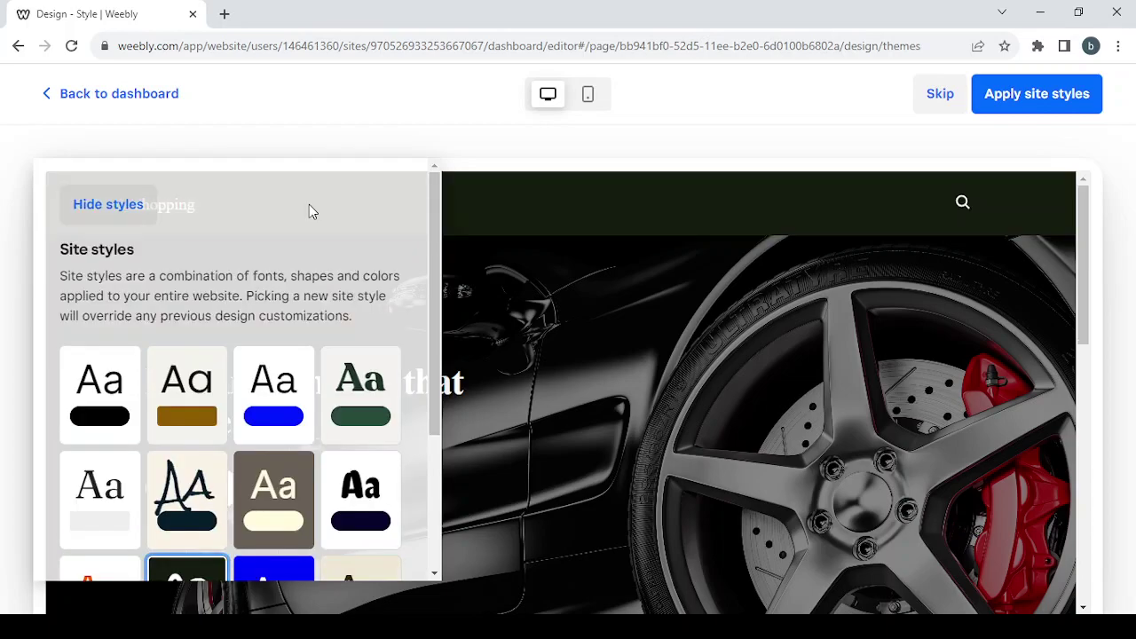
left_click(133, 210)
scroll(499, 352, "down", 8)
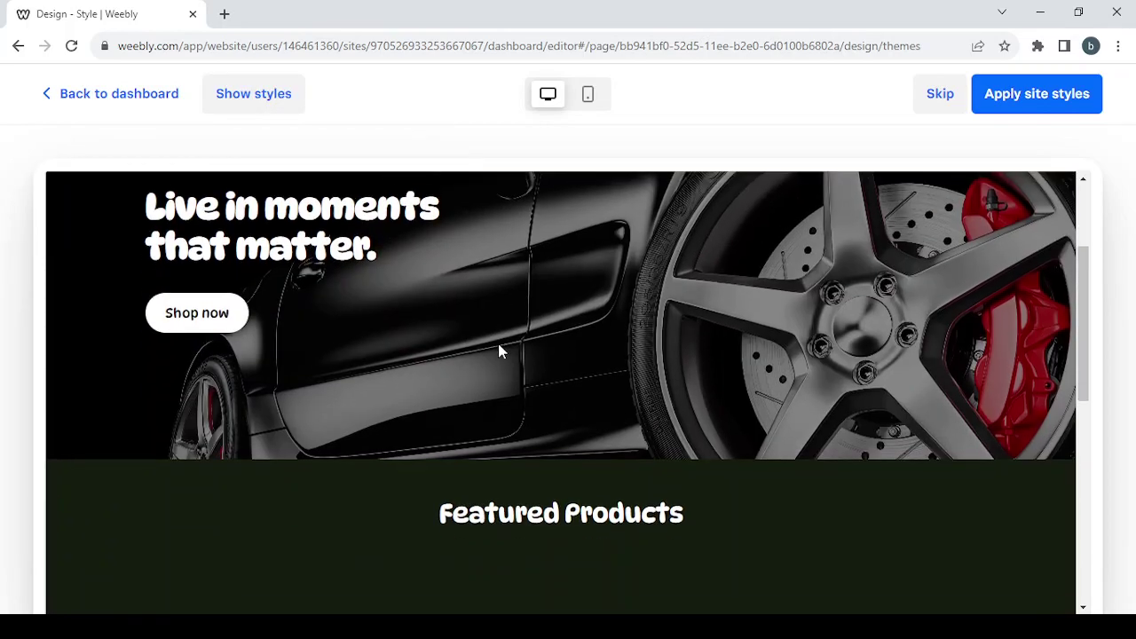
scroll(499, 353, "up", 5)
scroll(499, 352, "up", 5)
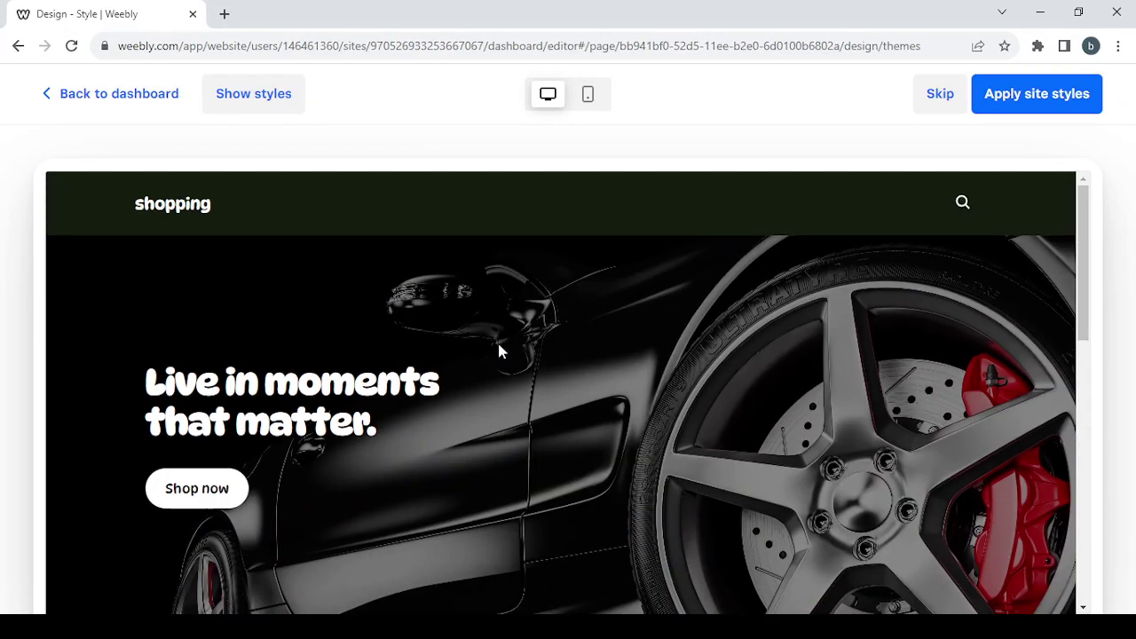
Apply the dark green style and check its colors (#141c0e, #ffffff), DynaPuff/Poppins fonts and Pill shape
left_click(1031, 89)
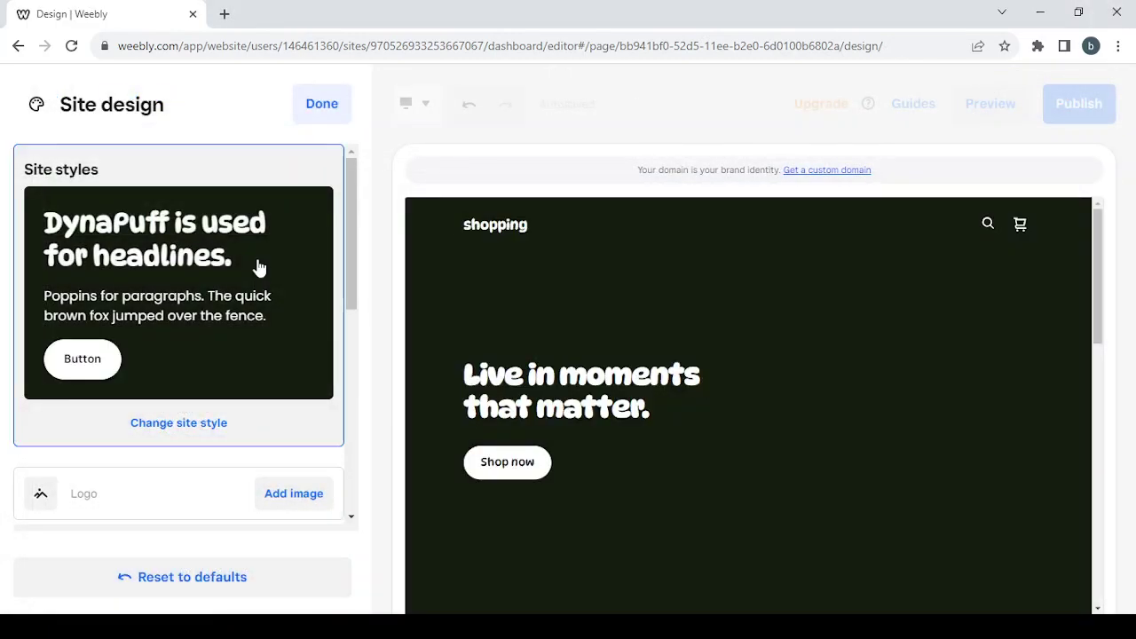
scroll(222, 284, "down", 3)
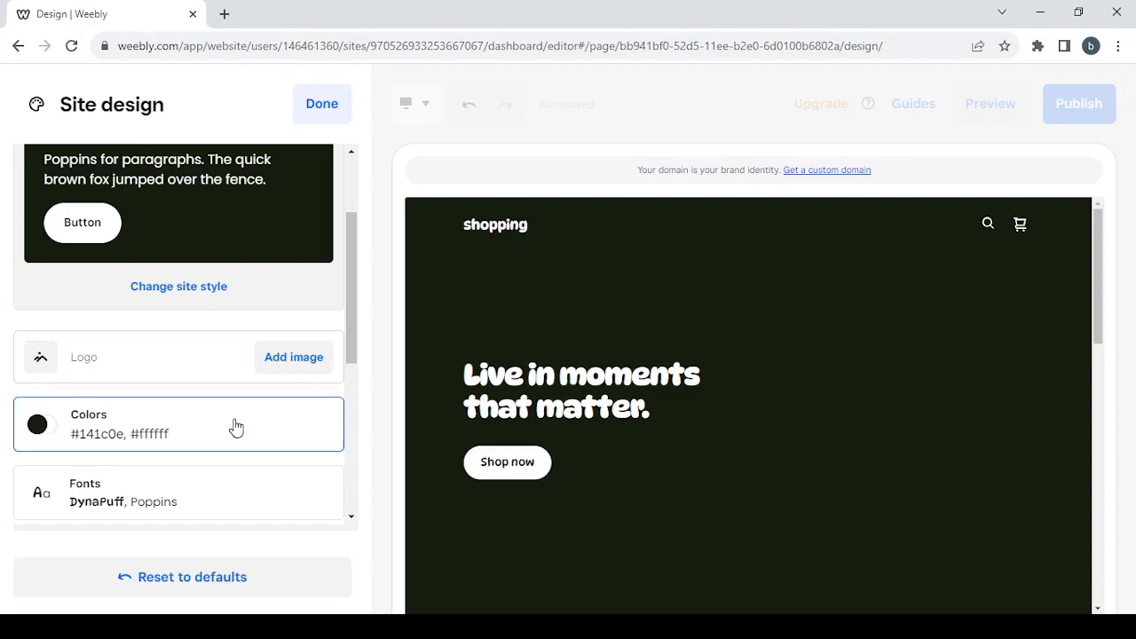
scroll(235, 433, "down", 2)
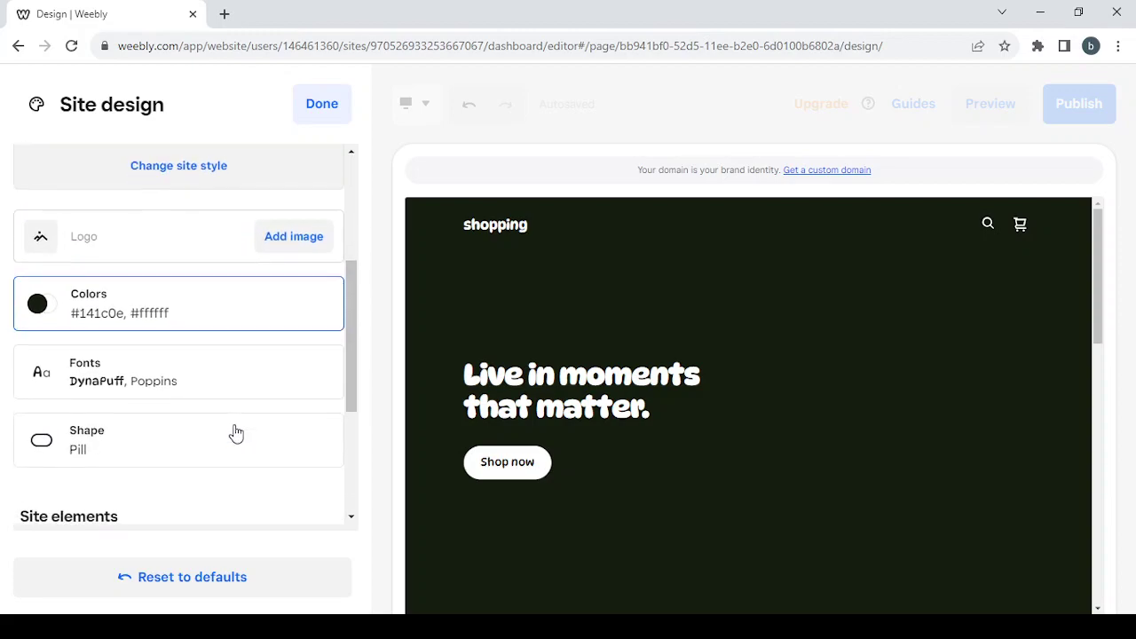
Change the site font pairing from DynaPuff/Poppins to Comfortaa with Larsseit
left_click(273, 374)
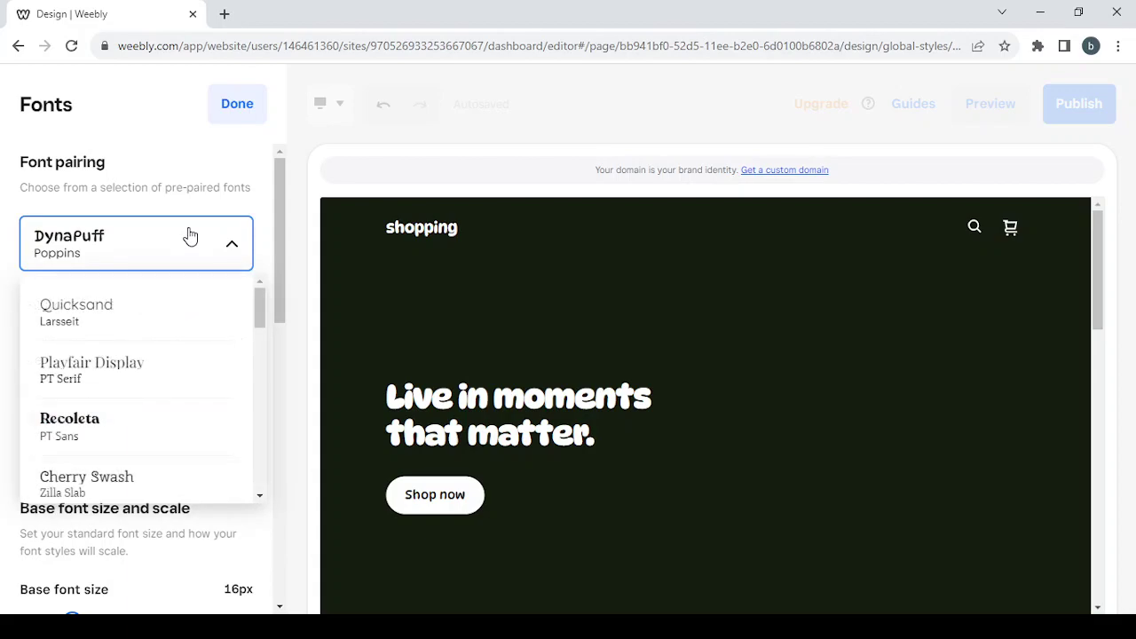
scroll(187, 346, "down", 2)
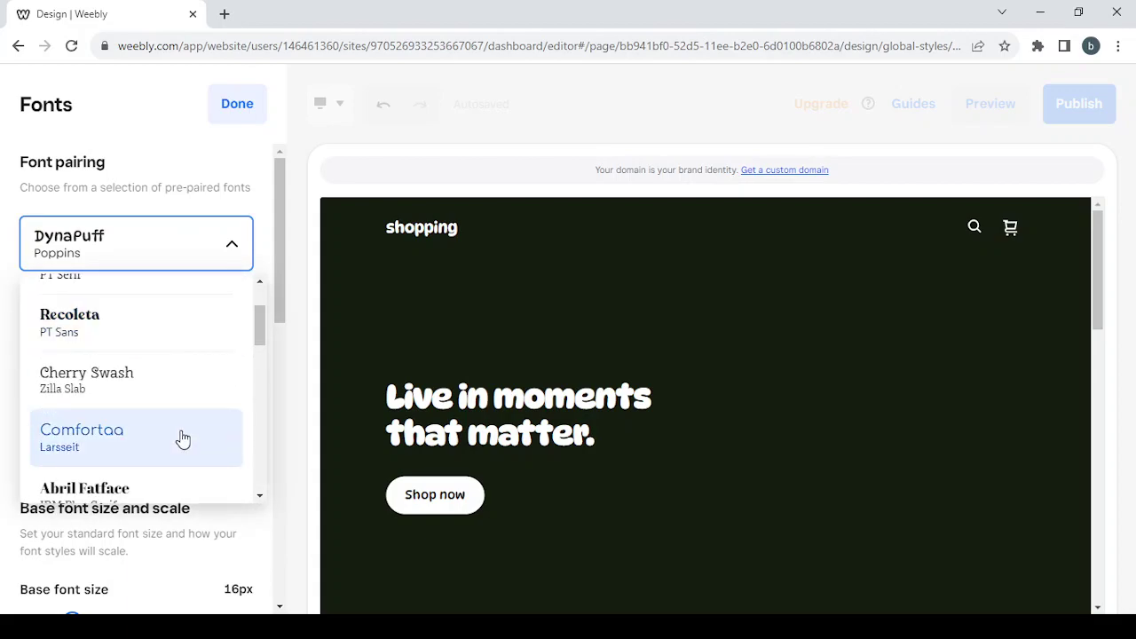
left_click(181, 437)
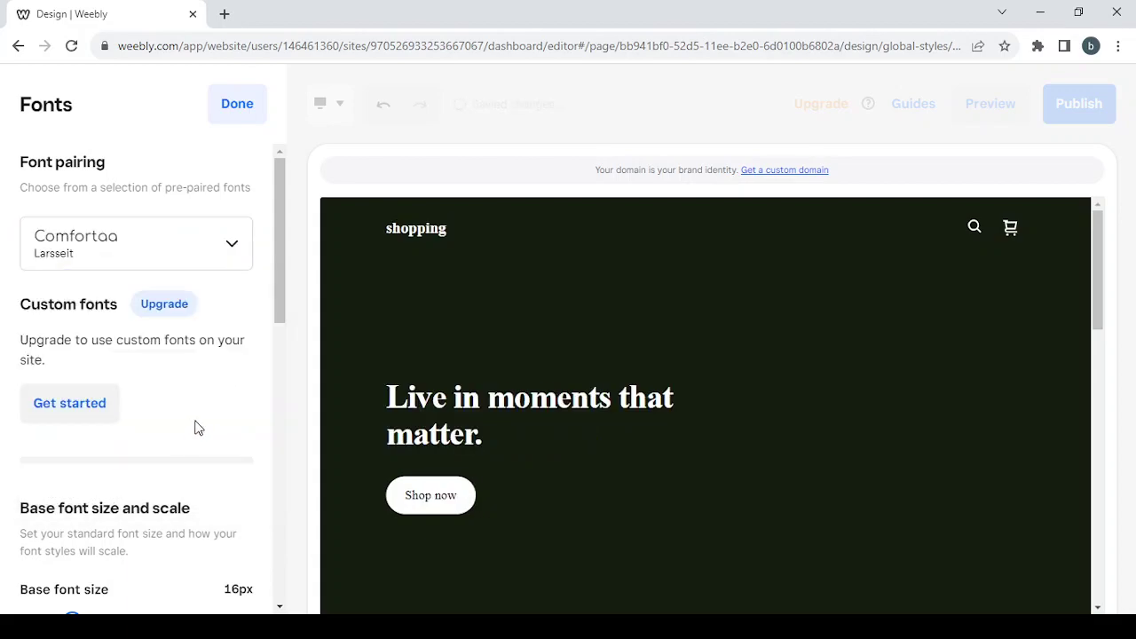
scroll(198, 426, "down", 2)
scroll(200, 426, "down", 1)
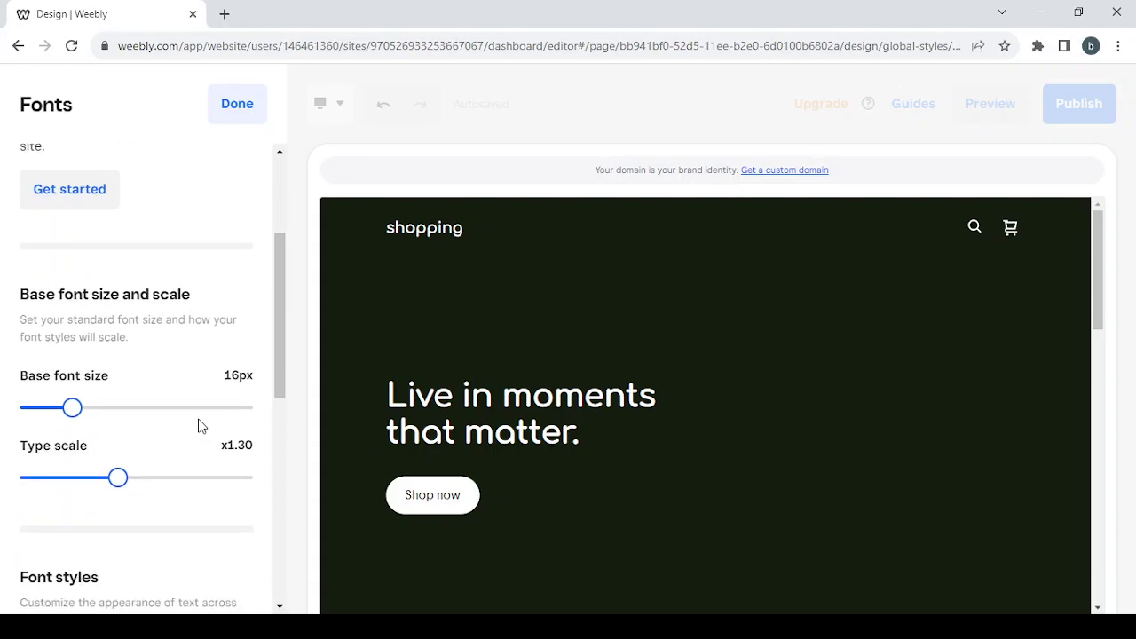
Raise the base font size to 20px and the type scale to x1.35
left_click(115, 415)
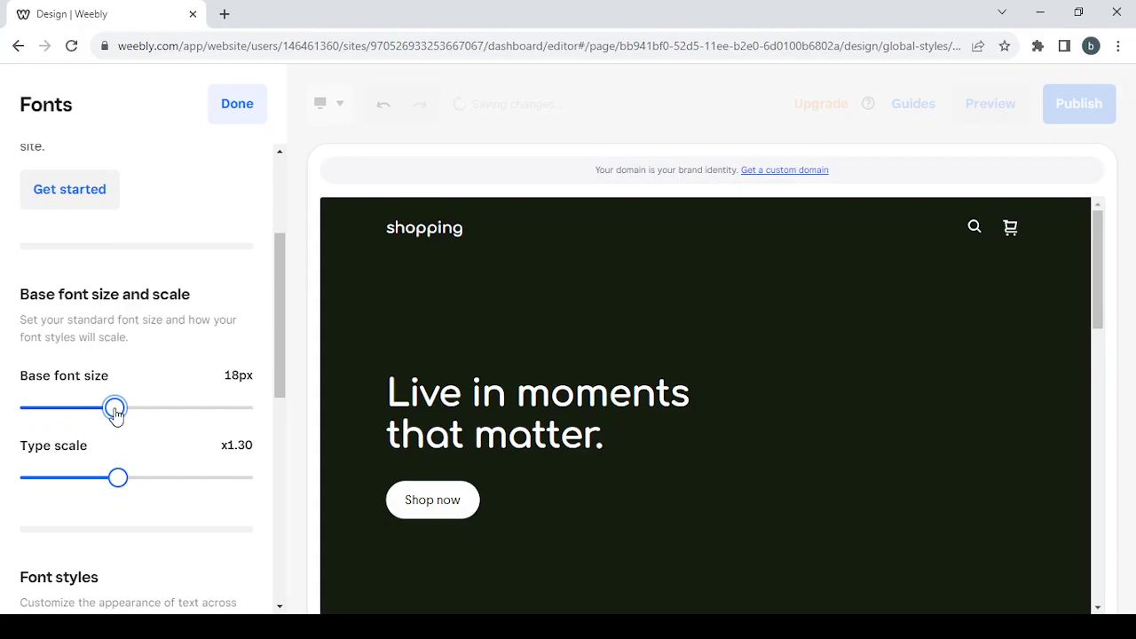
left_click_drag(114, 409, 156, 411)
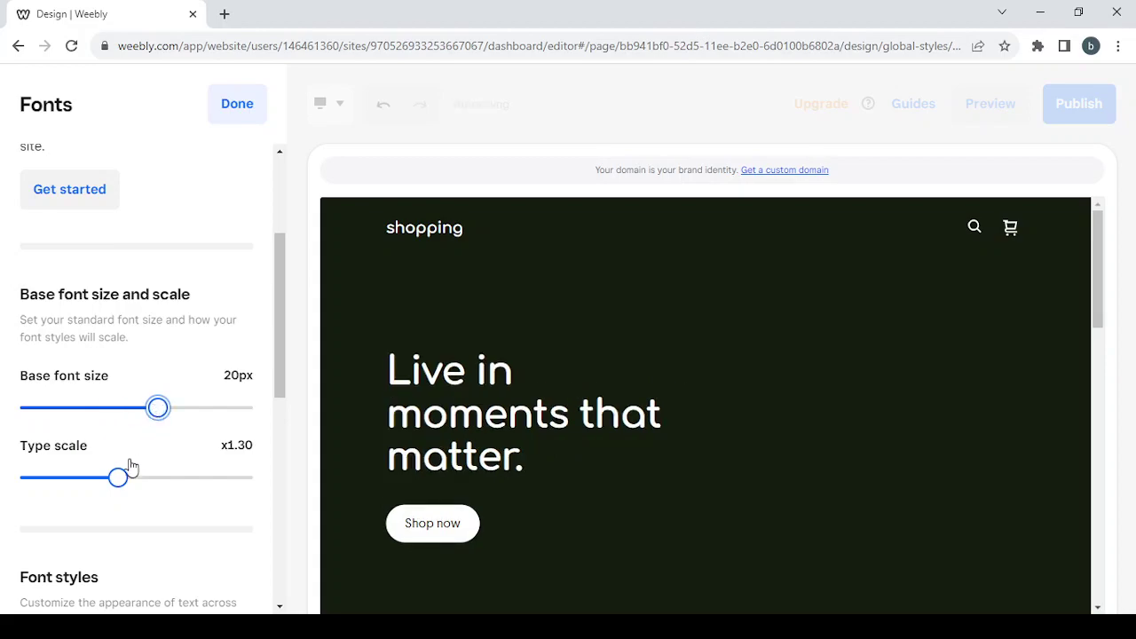
left_click_drag(119, 483, 140, 489)
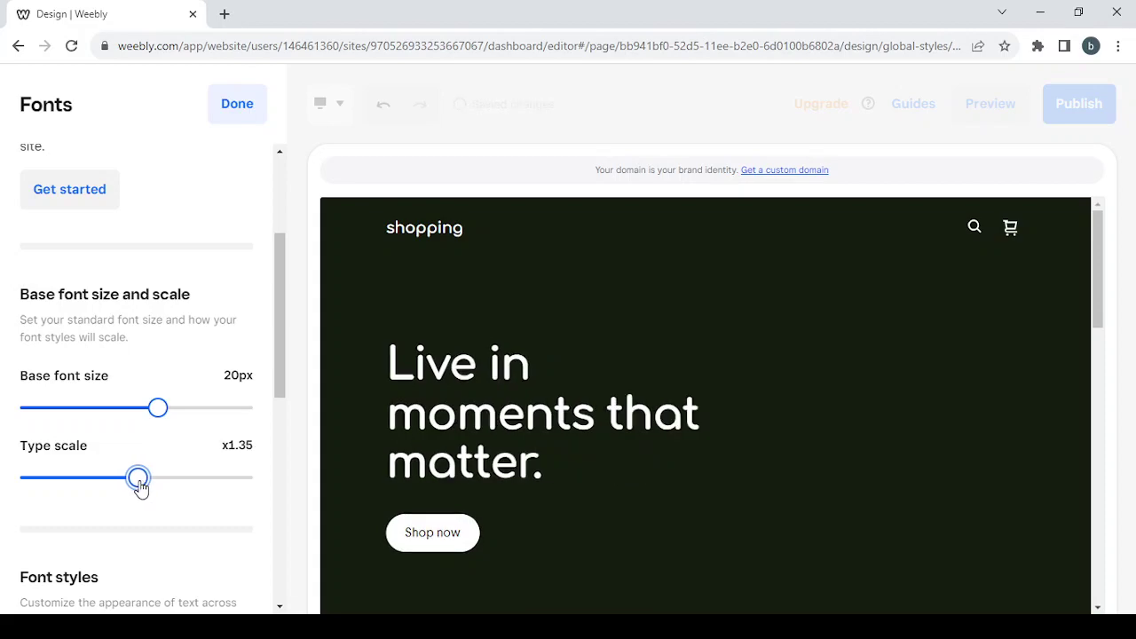
Give headlines a 1.2 line height and 0% letter spacing
scroll(207, 539, "down", 5)
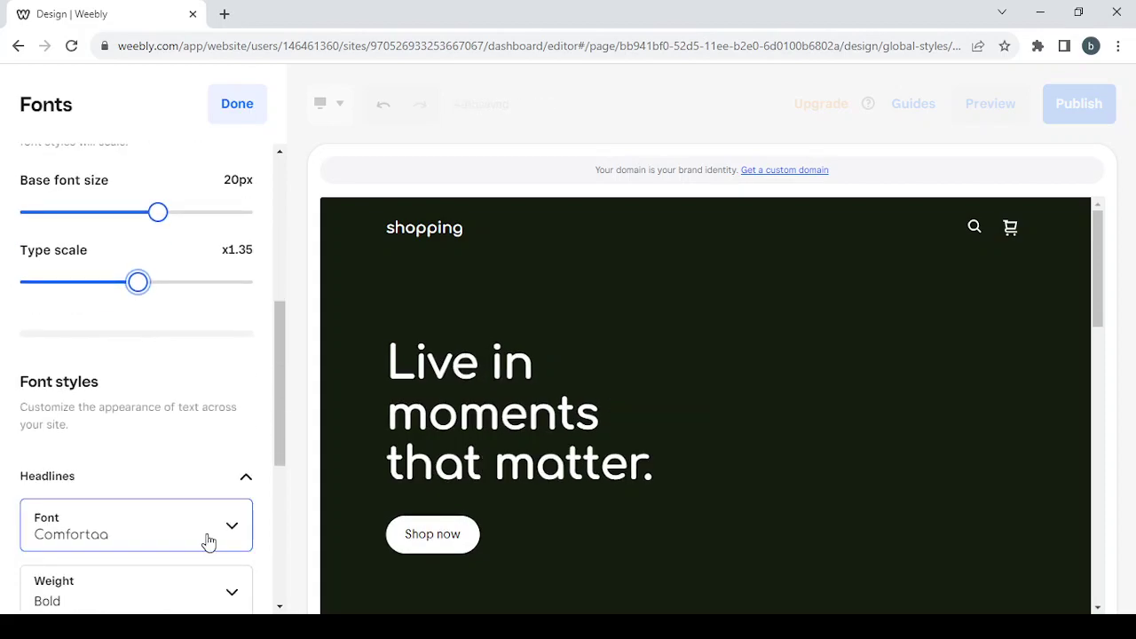
scroll(207, 539, "down", 3)
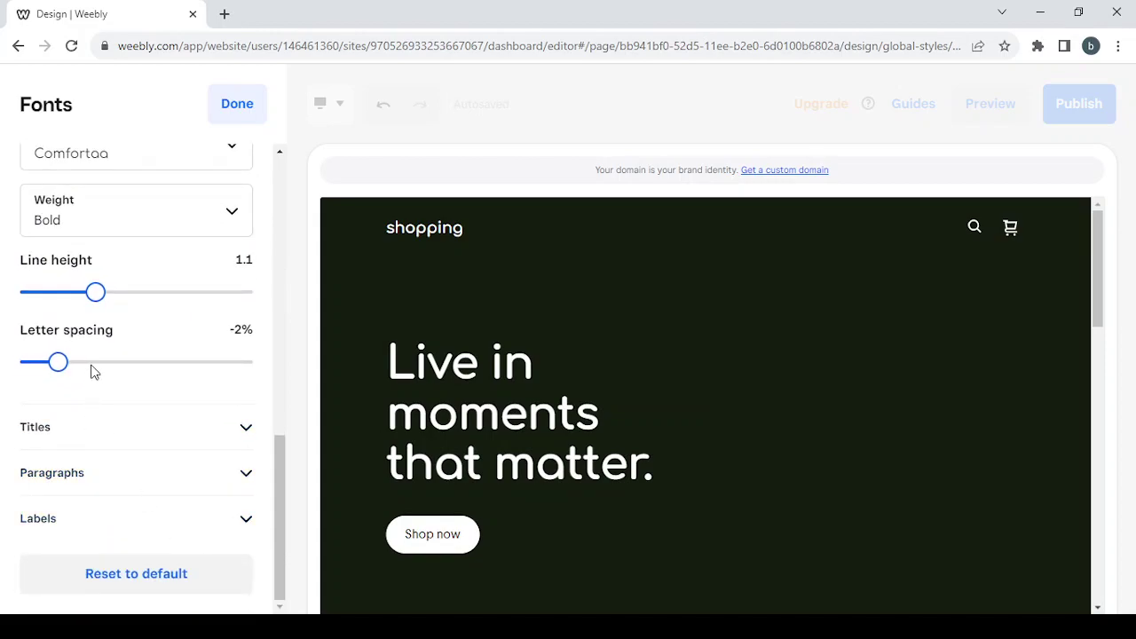
left_click_drag(94, 297, 111, 297)
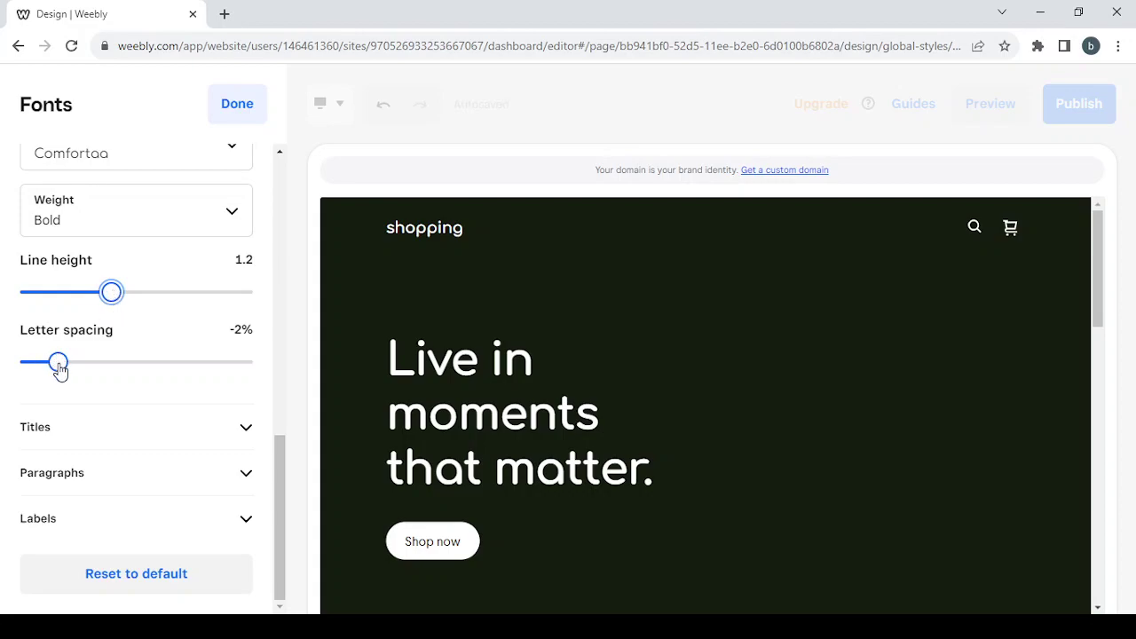
left_click_drag(58, 371, 67, 373)
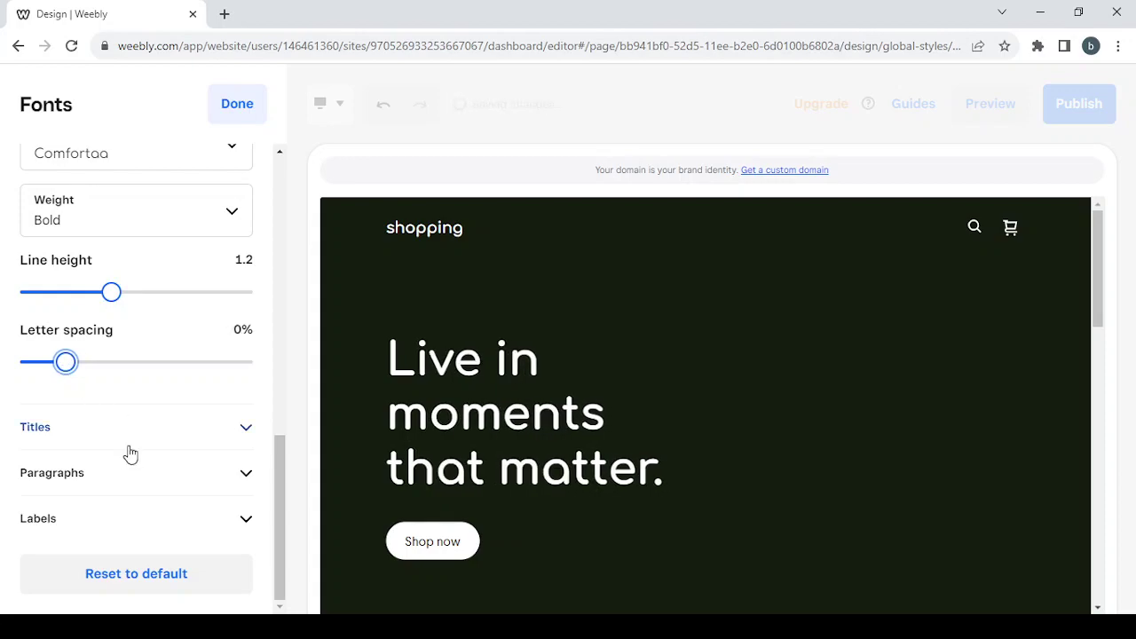
scroll(130, 454, "up", 10)
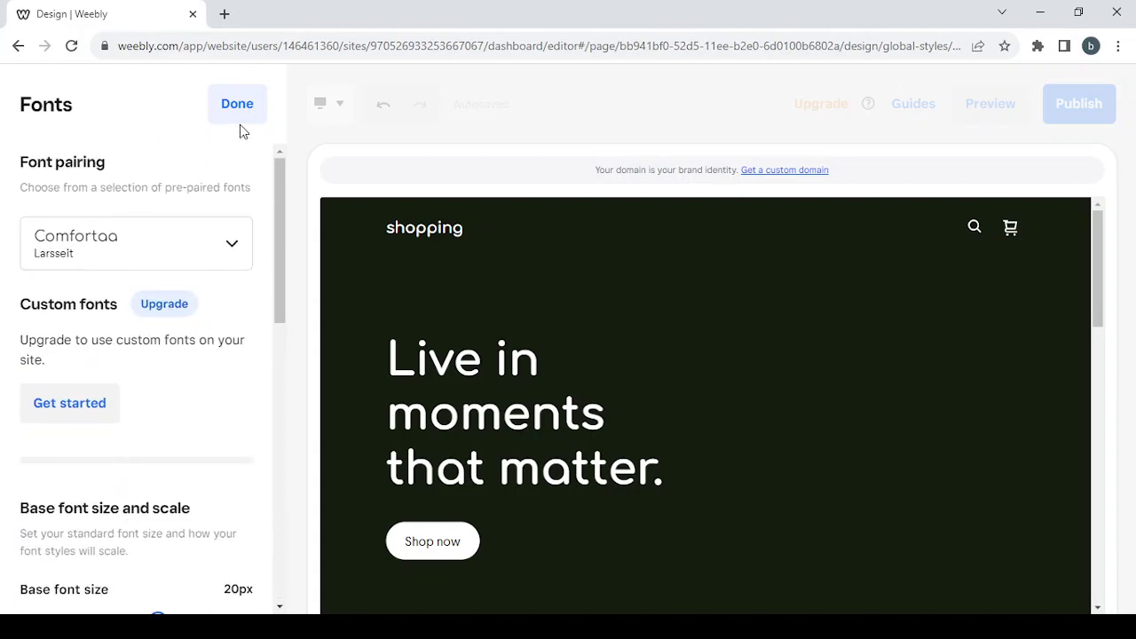
Change the button and form field shape from Pill to Rounded
left_click(252, 105)
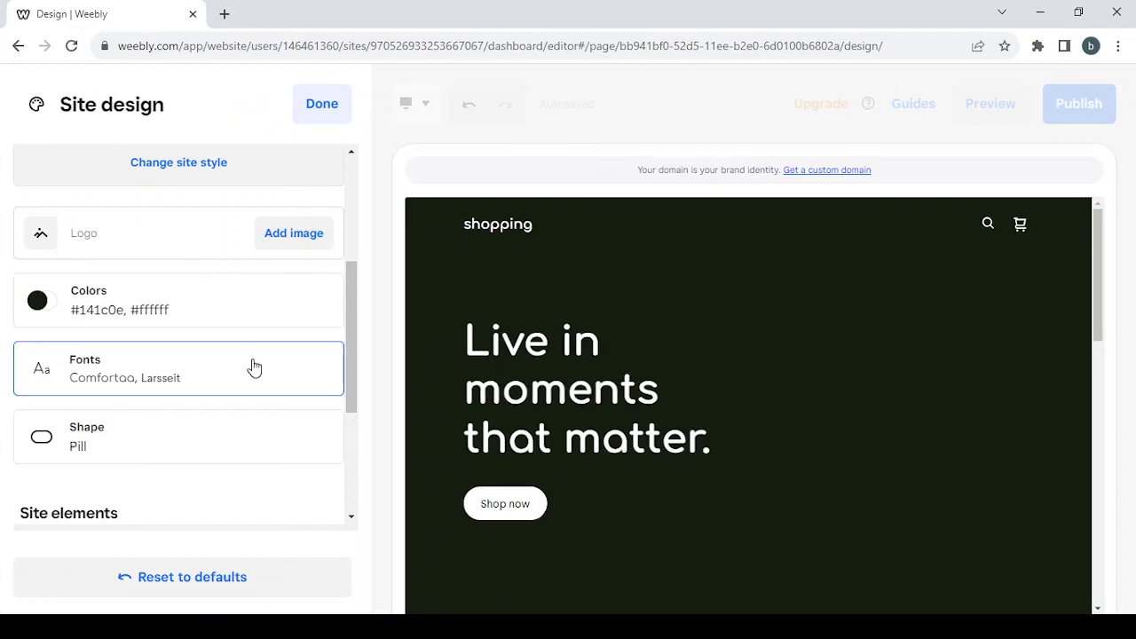
left_click(232, 464)
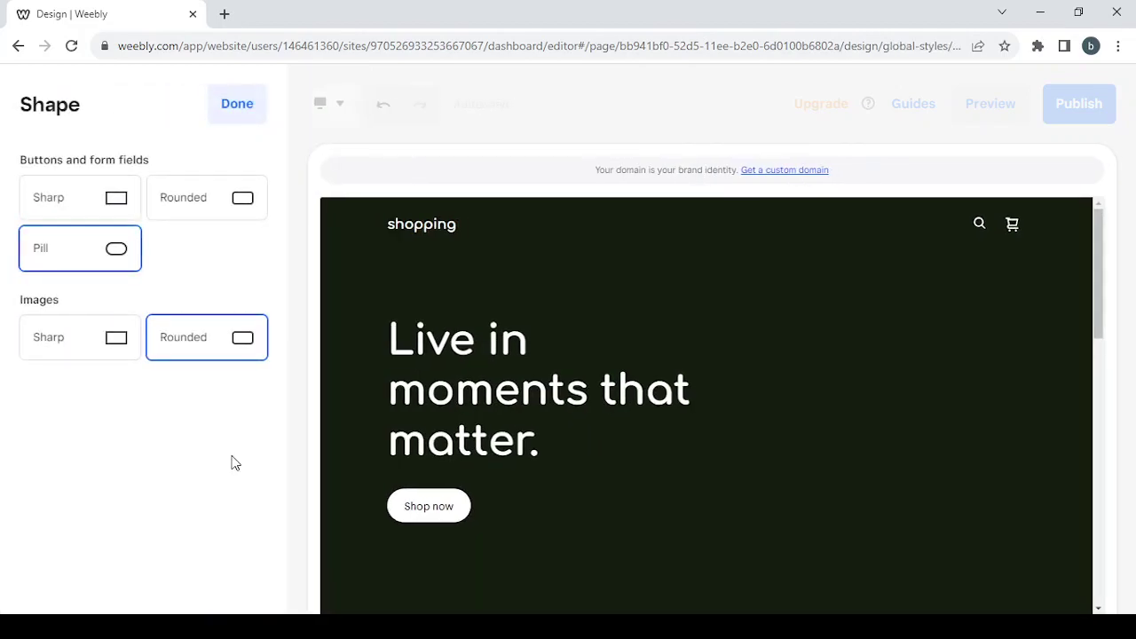
left_click(207, 203)
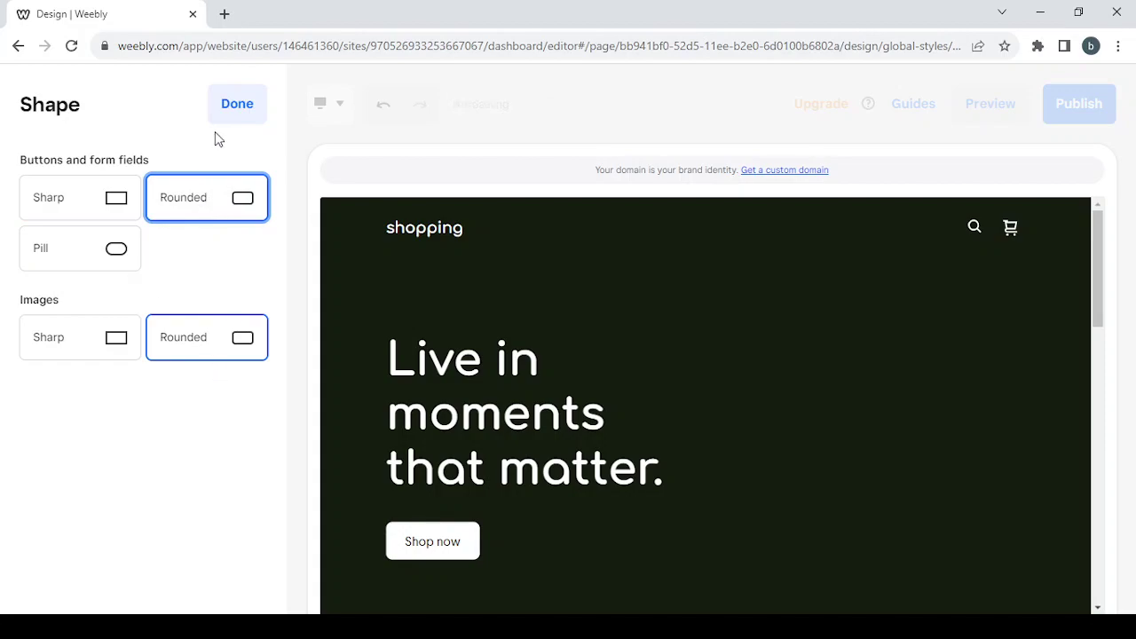
left_click(237, 120)
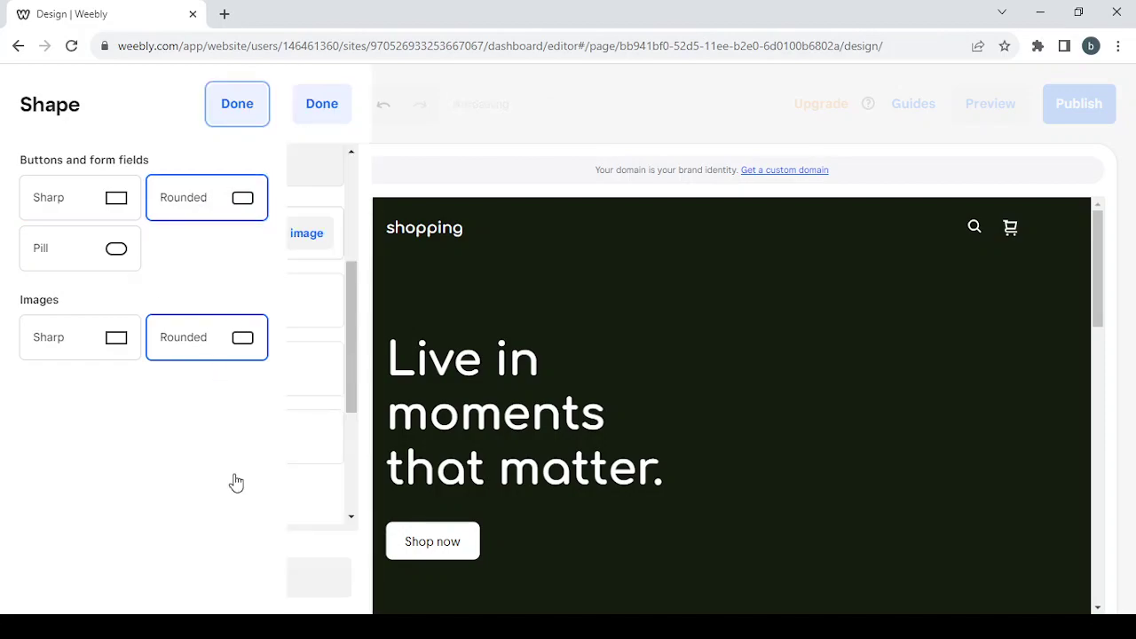
scroll(286, 406, "down", 3)
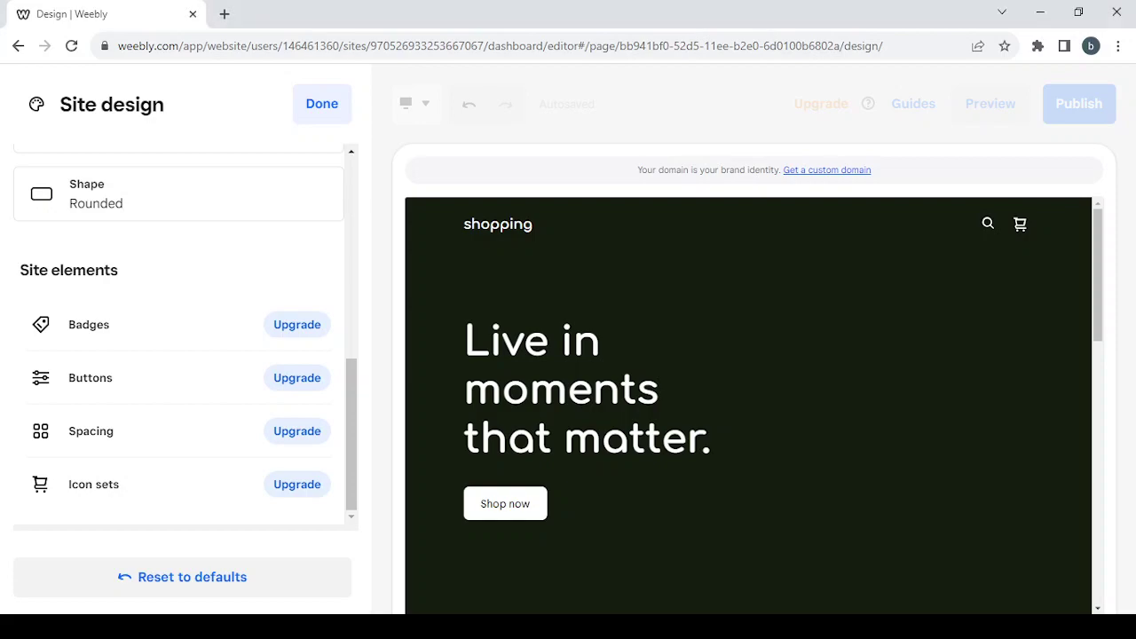
Leave site design and dismiss the domain setup prompt and tour tips to reach the Home page editor
left_click(321, 103)
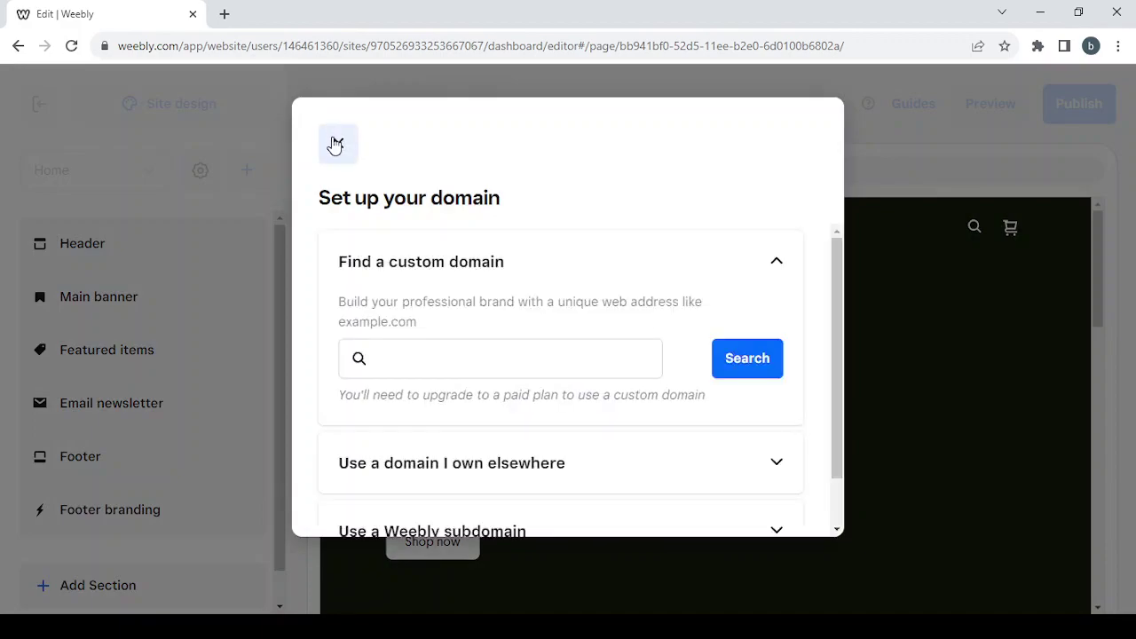
left_click(338, 145)
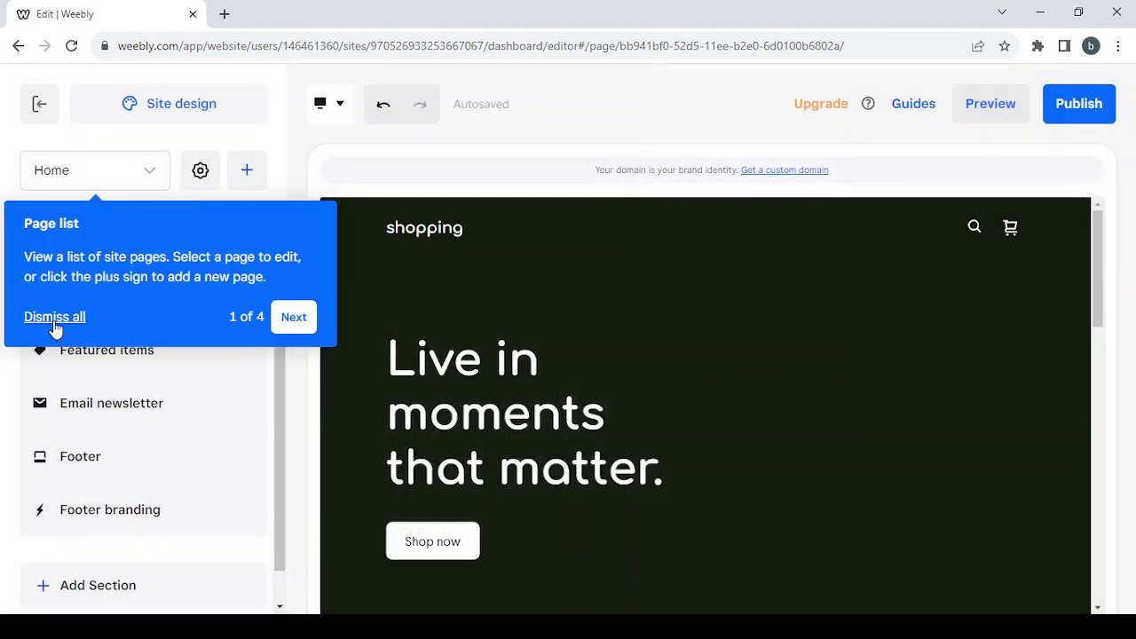
left_click(54, 324)
left_click(320, 216)
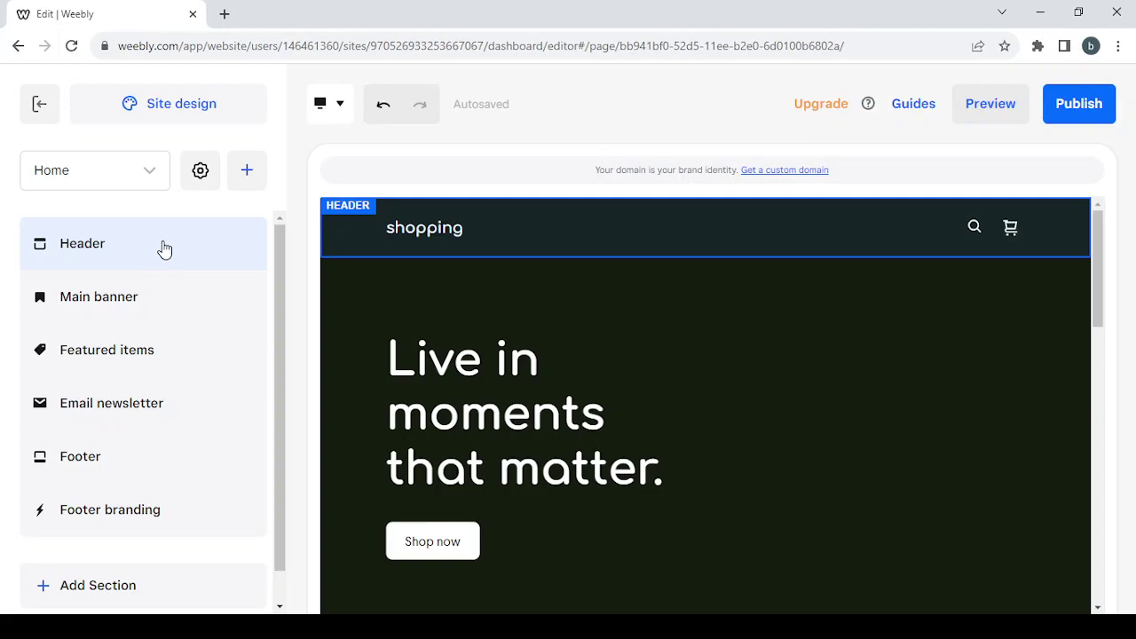
mouse_move(180, 340)
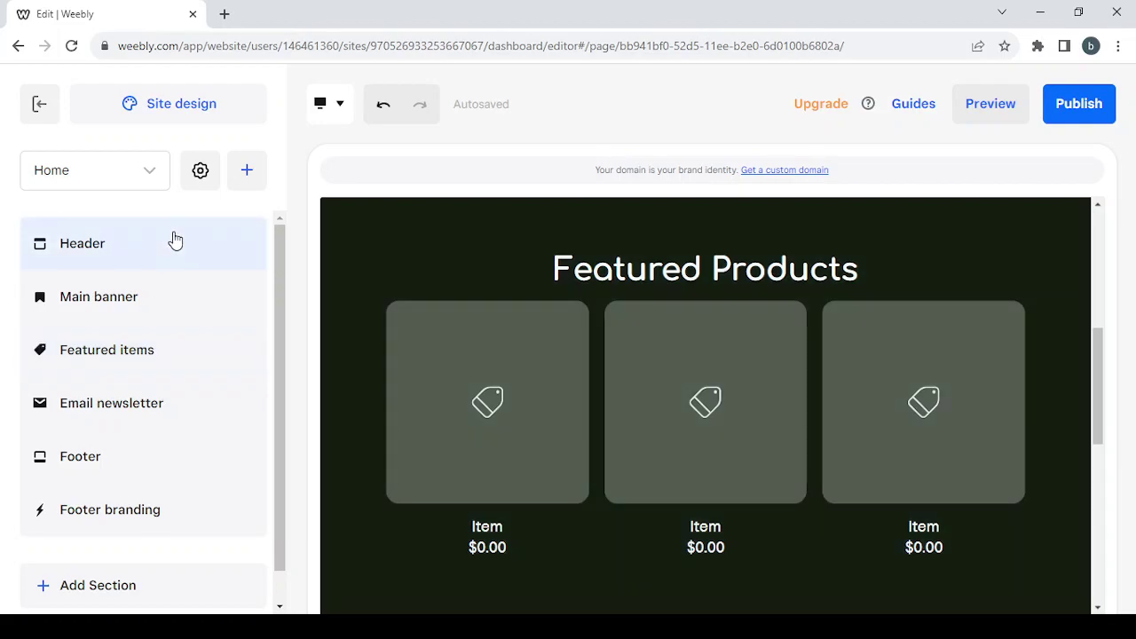
mouse_move(175, 240)
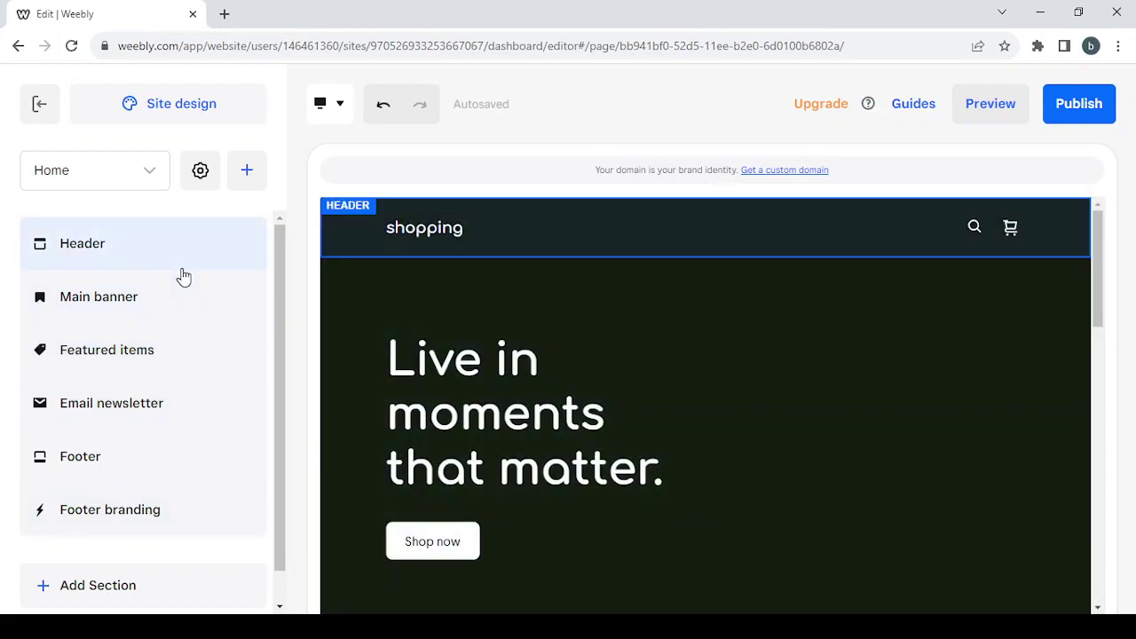